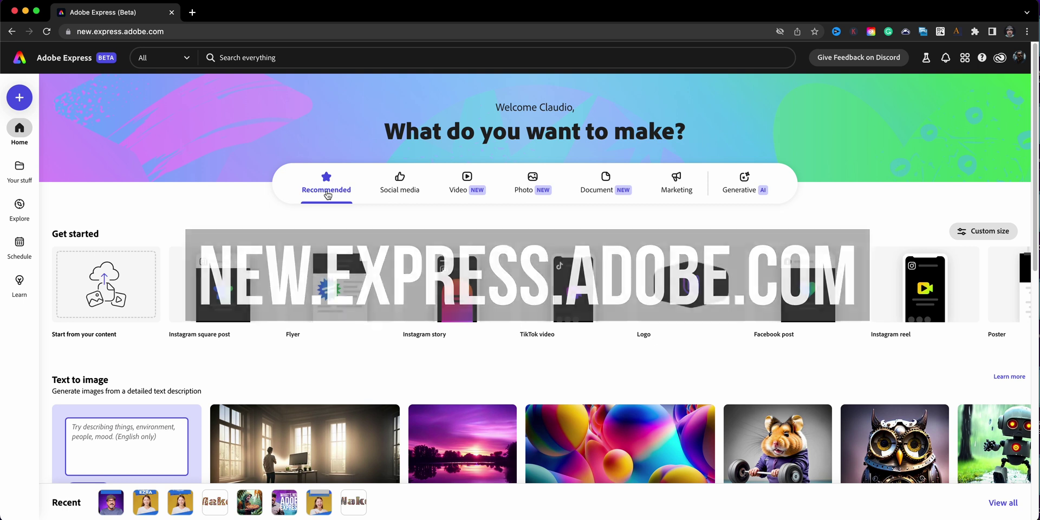
Browse the featured video templates across the TikTok, Instagram story, YouTube and general tabs
click(459, 189)
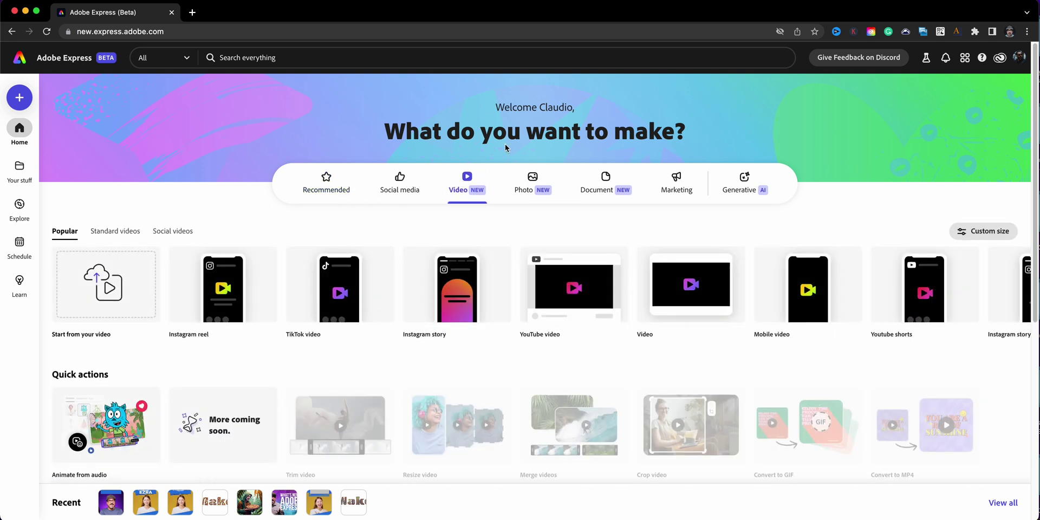
scroll(375, 239, down, 5)
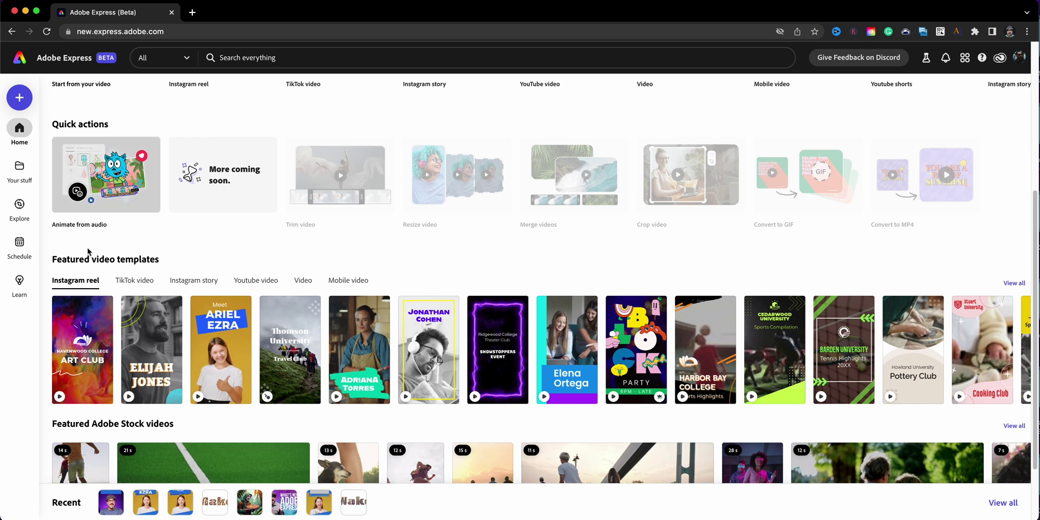
click(122, 289)
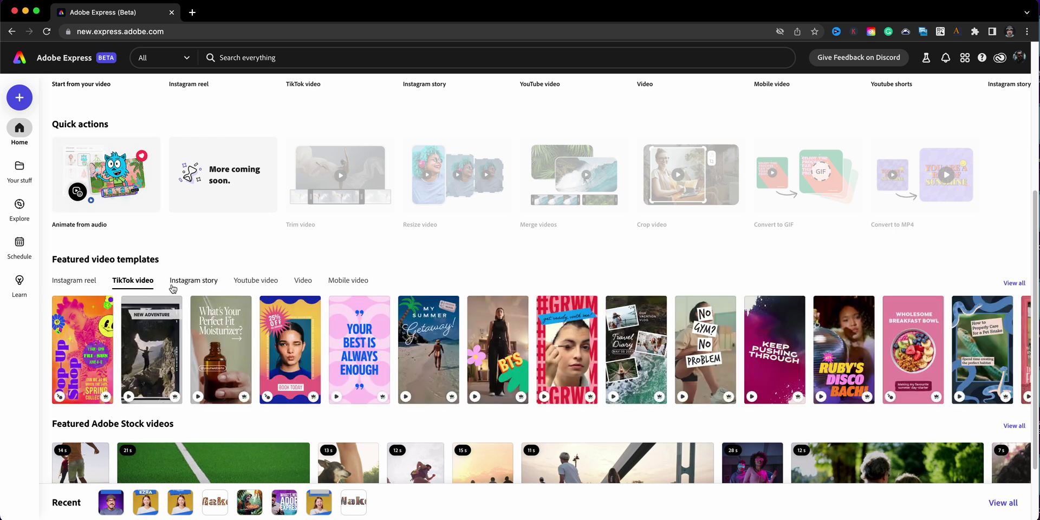
click(187, 281)
click(267, 284)
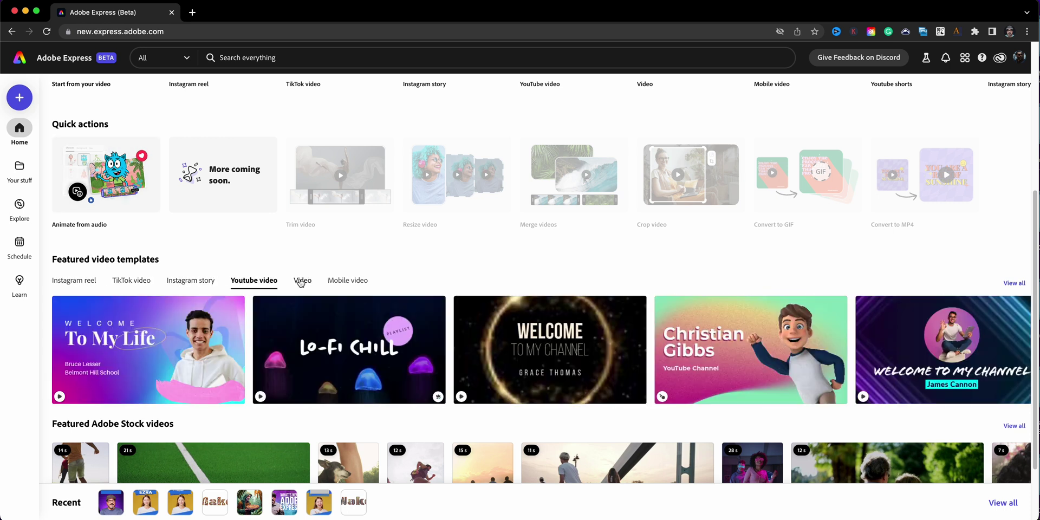
click(301, 281)
Open the yellow name-card Instagram reel template and start typing a new project title
click(343, 282)
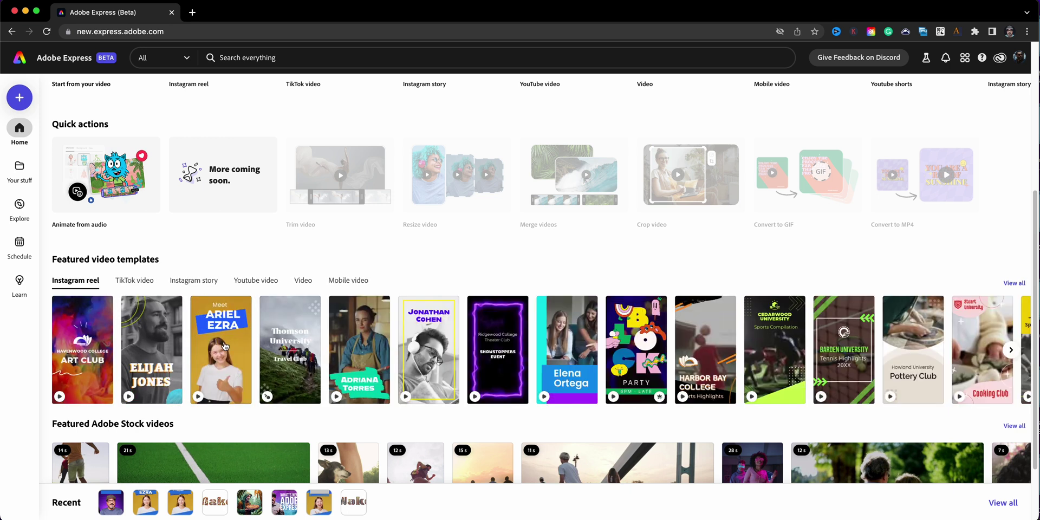
click(225, 347)
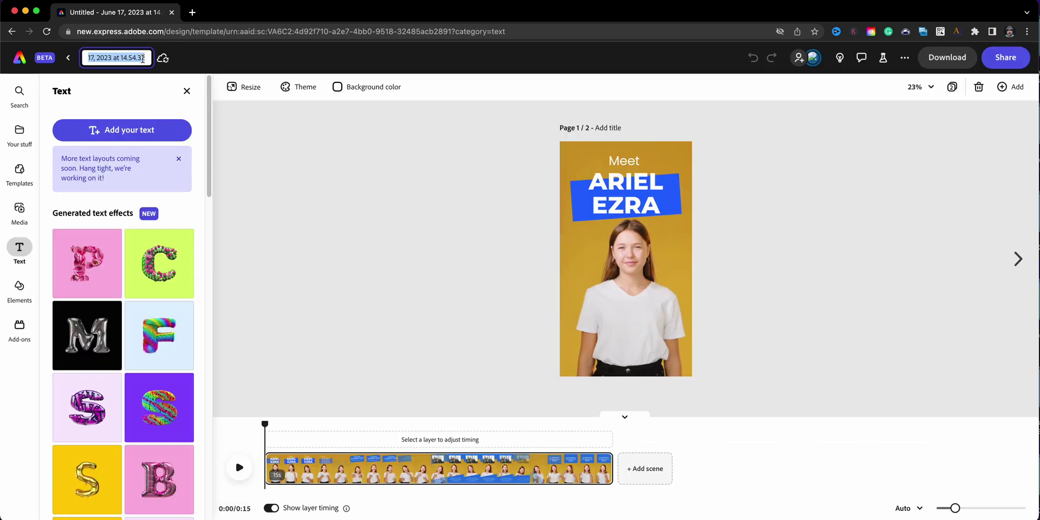
text(Claudio)
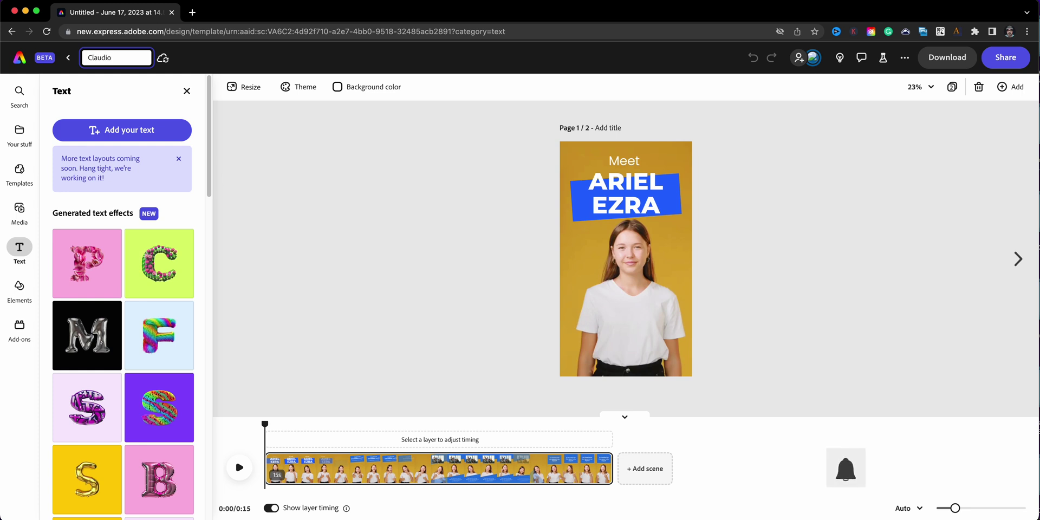
text('s Vide)
Confirm the new project title, close the Text panel and hide the per-layer timing row
key(Escape)
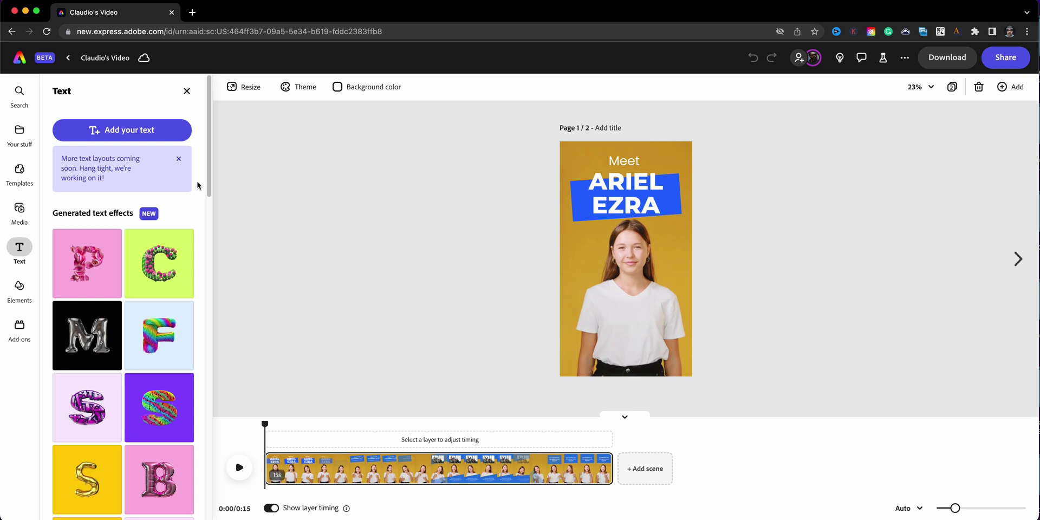
click(187, 91)
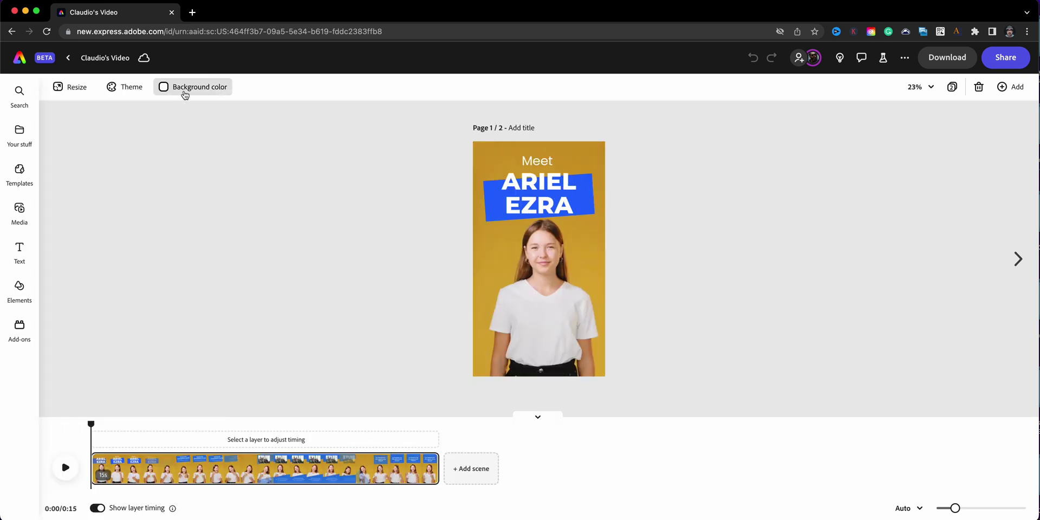
click(98, 509)
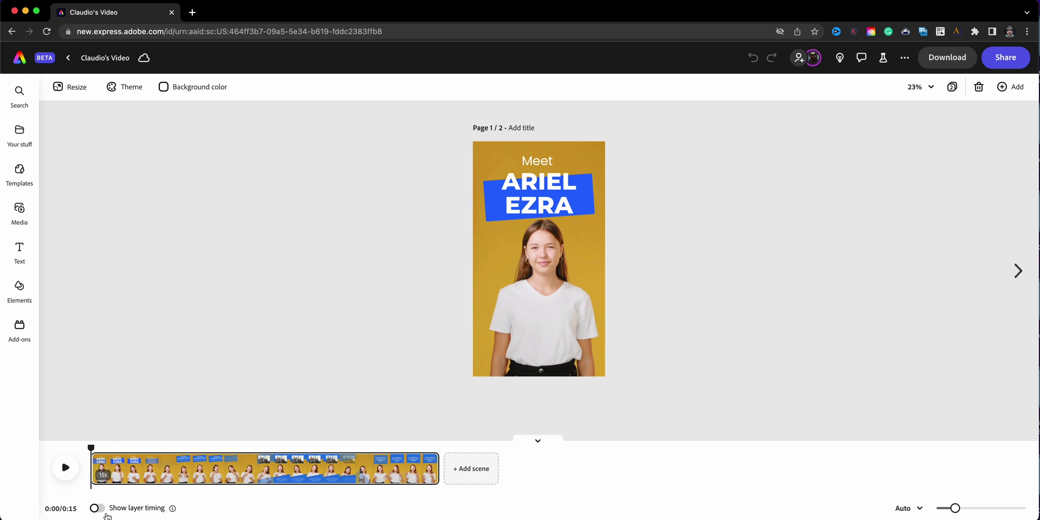
click(99, 508)
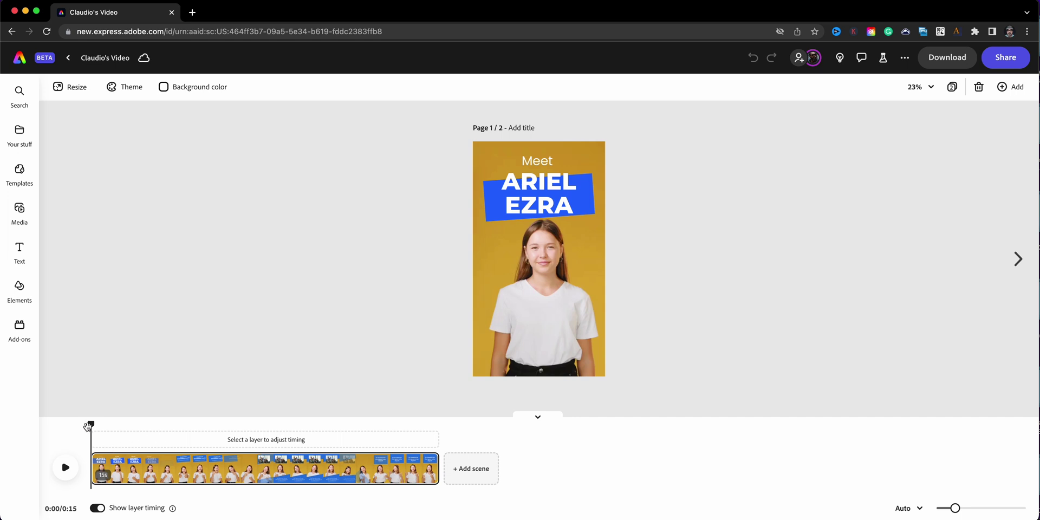
drag(93, 426, 80, 444)
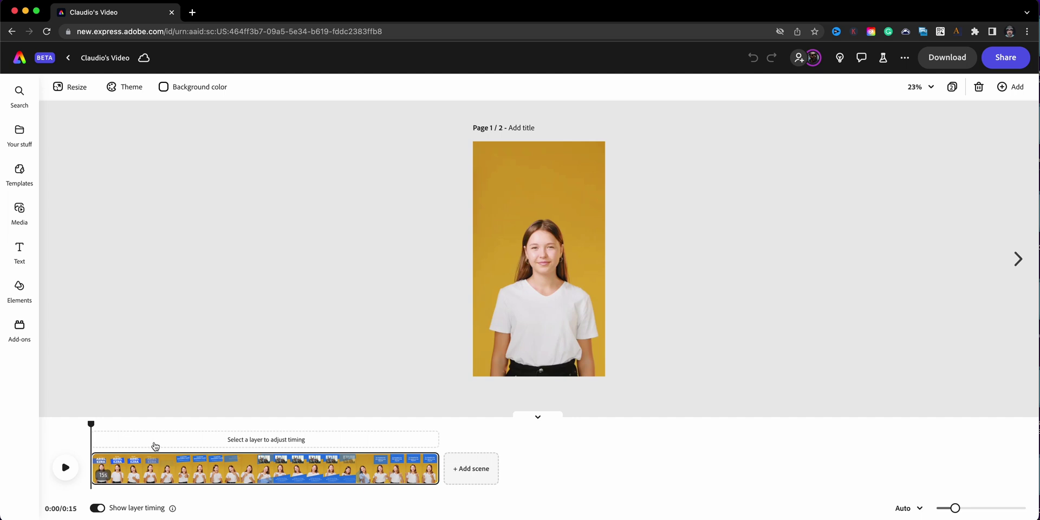
Select the template's background video and review its adjustments and volume, speed and opacity settings
click(477, 332)
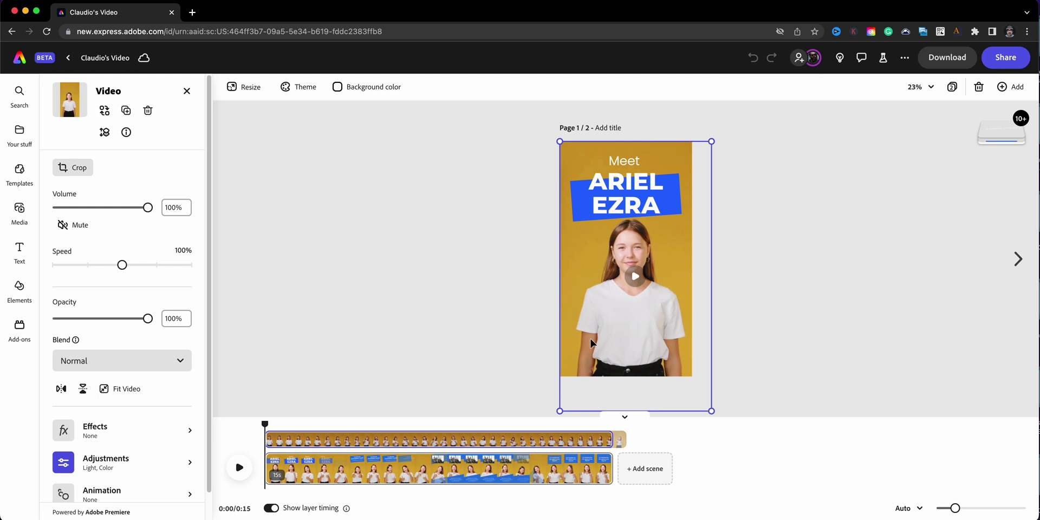
scroll(175, 298, down, 1)
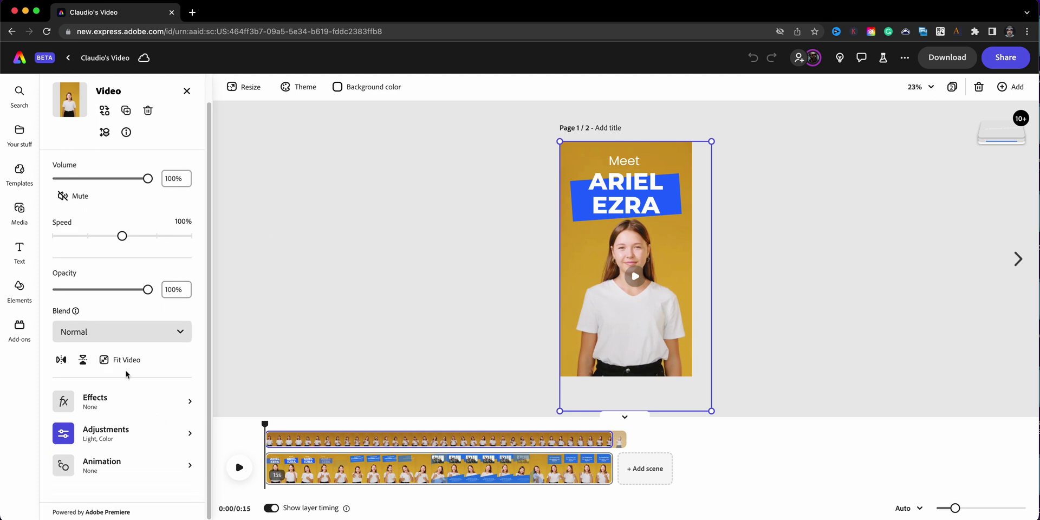
click(185, 436)
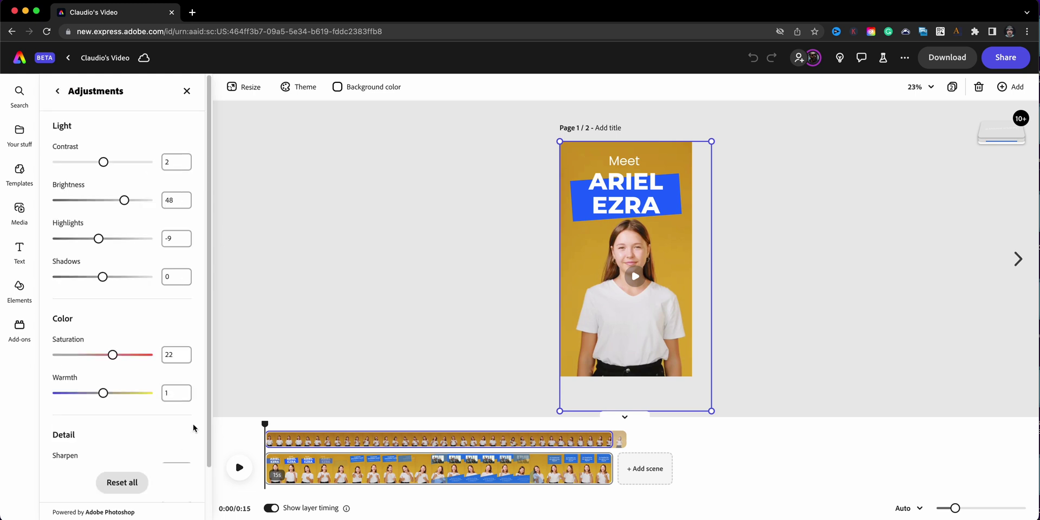
click(57, 91)
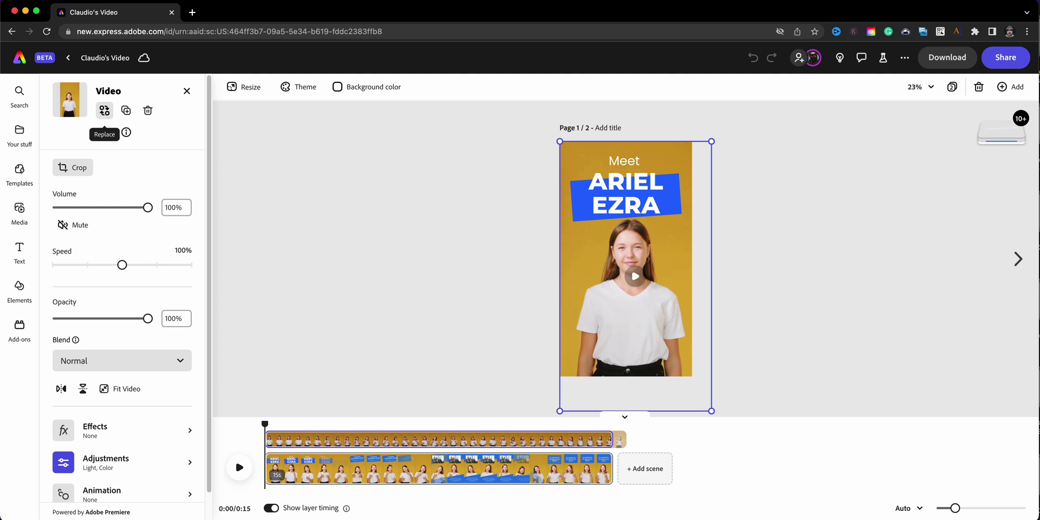
click(104, 111)
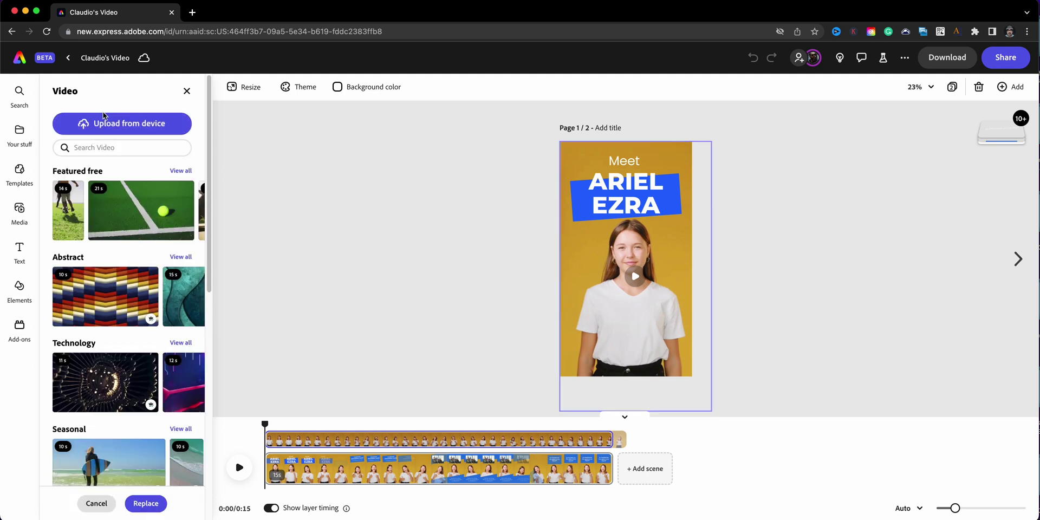
Browse the stock replacement clip categories, then choose to upload a video from the device
scroll(124, 242, down, 5)
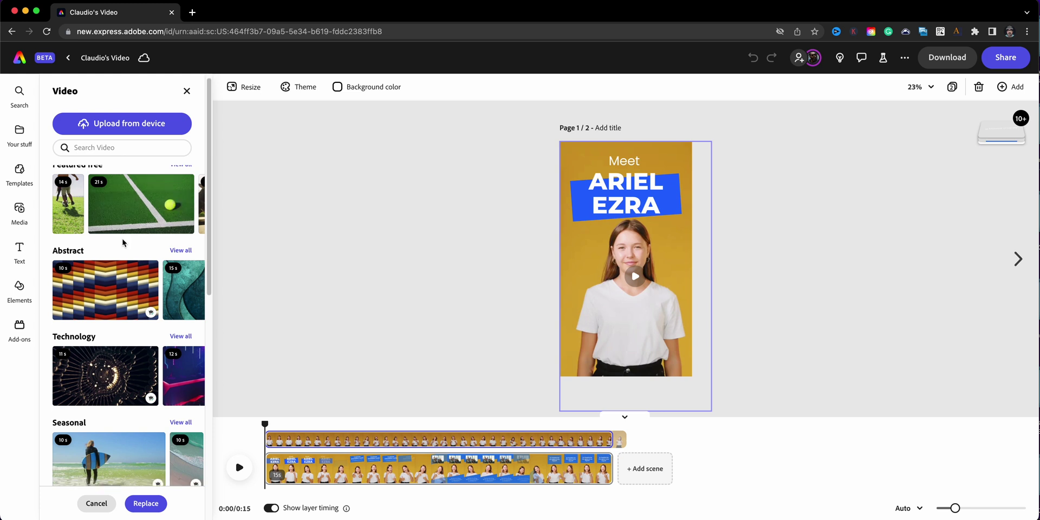
scroll(124, 242, down, 3)
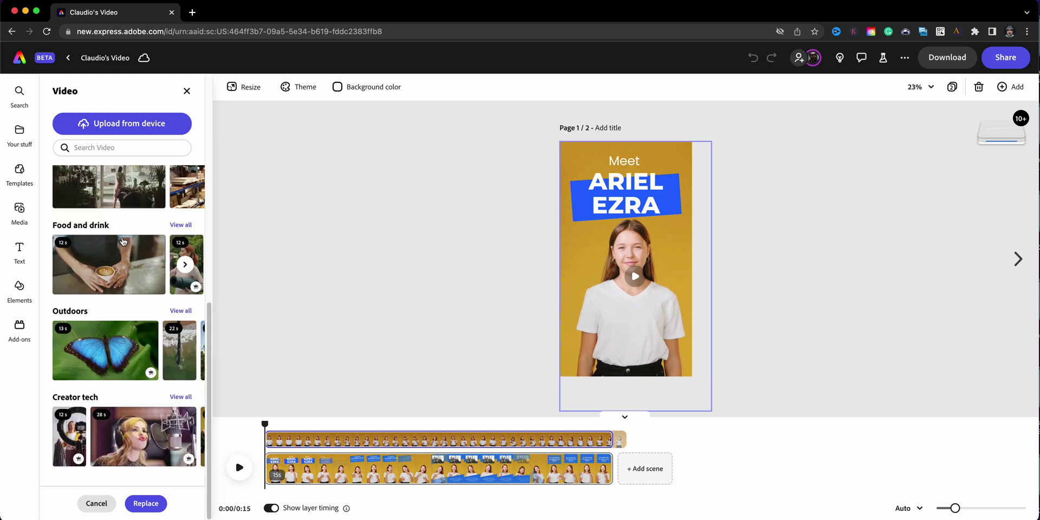
scroll(123, 241, up, 5)
scroll(123, 240, up, 5)
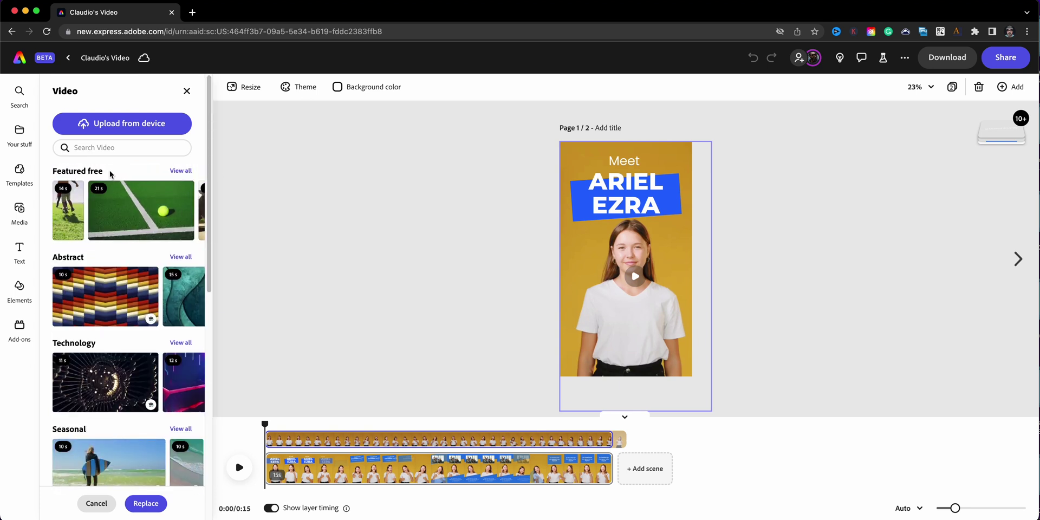
scroll(163, 211, down, 3)
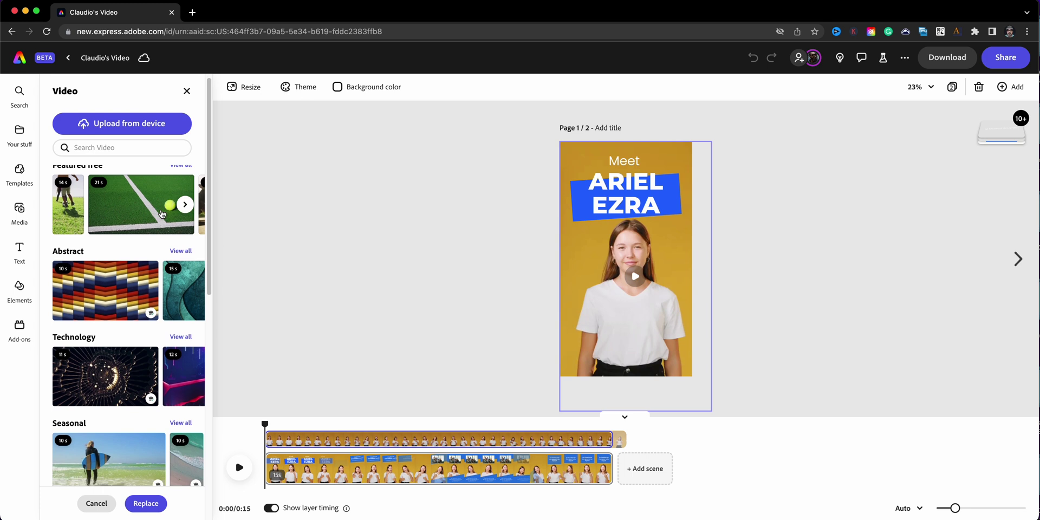
scroll(161, 212, down, 3)
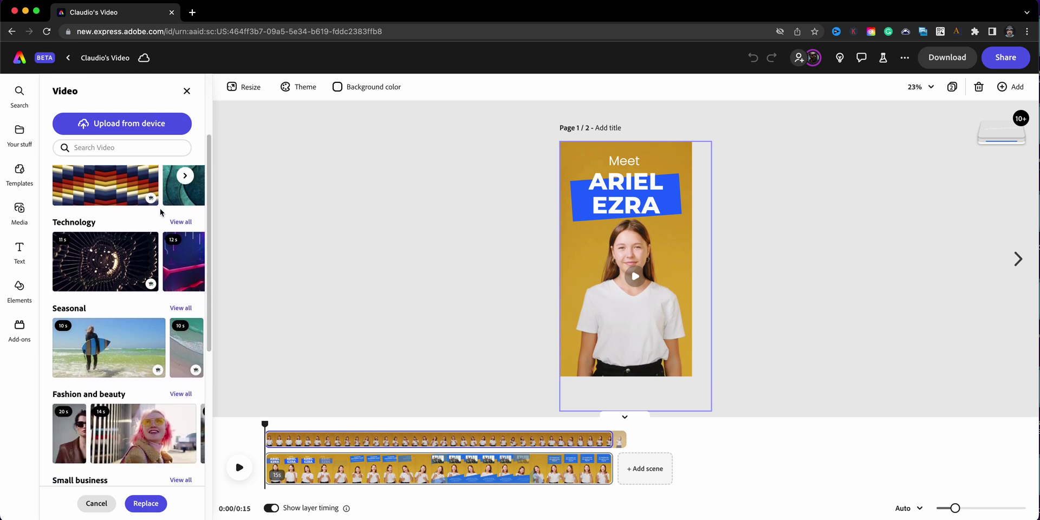
scroll(160, 212, down, 5)
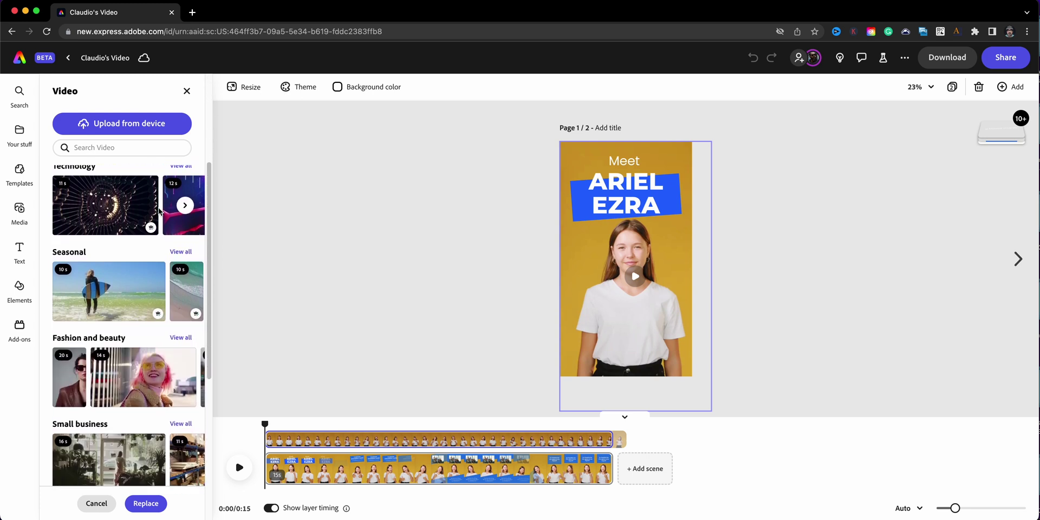
scroll(160, 211, down, 2)
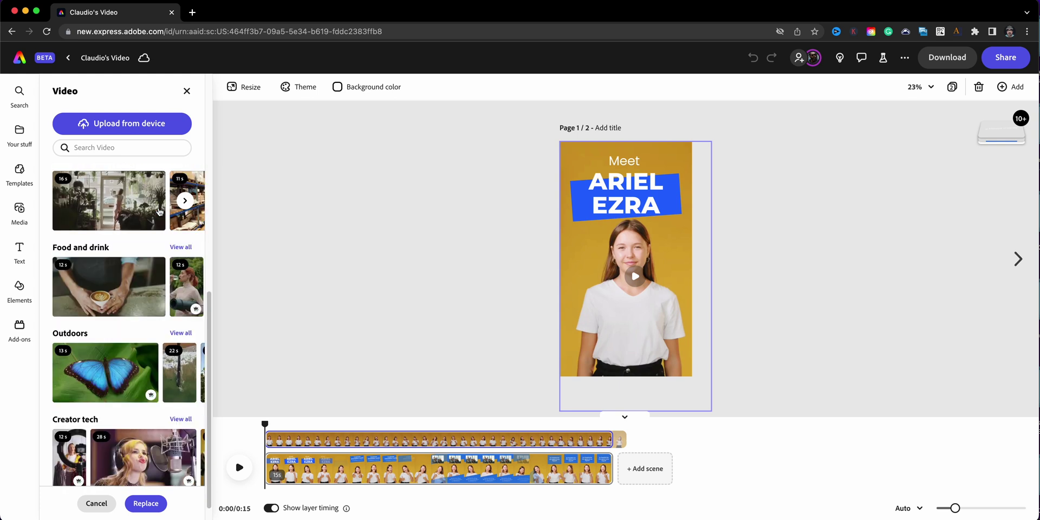
scroll(159, 211, up, 10)
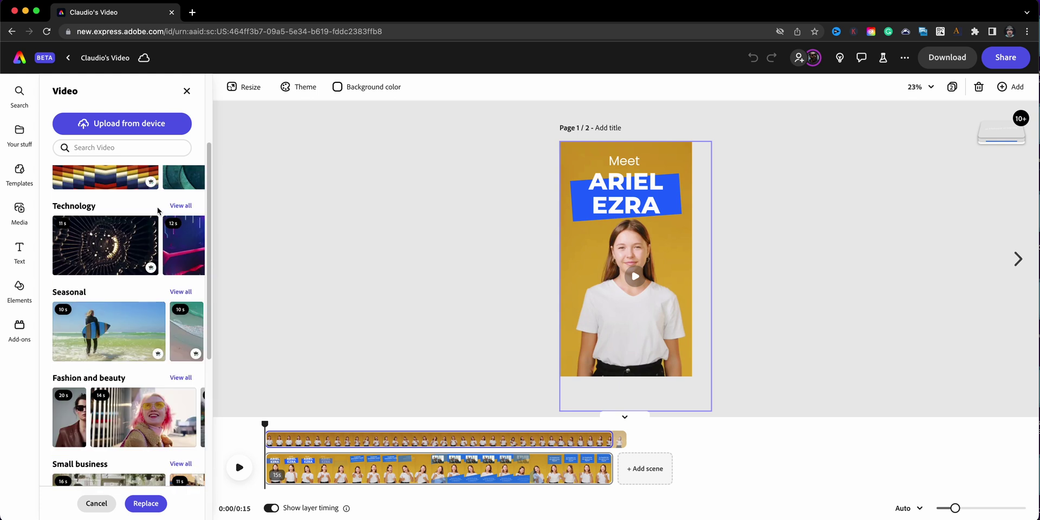
scroll(158, 211, down, 2)
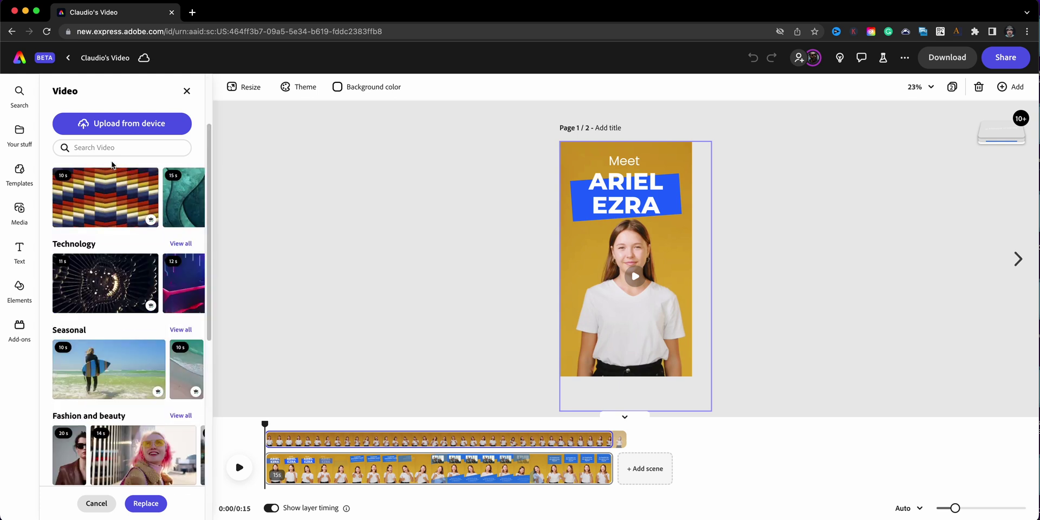
click(120, 126)
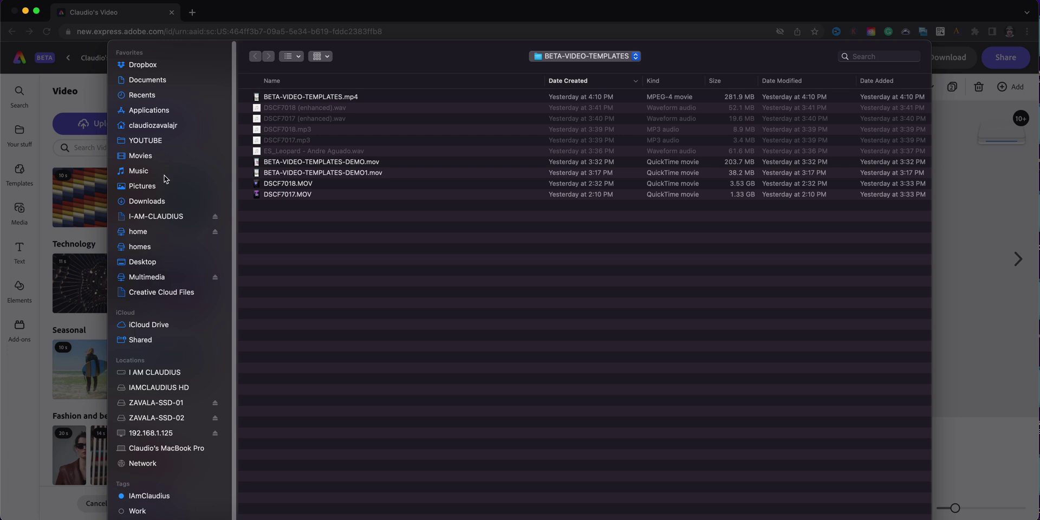
Upload demo.mov from the Desktop's DEMO-VIDEO folder as the replacement clip
click(167, 264)
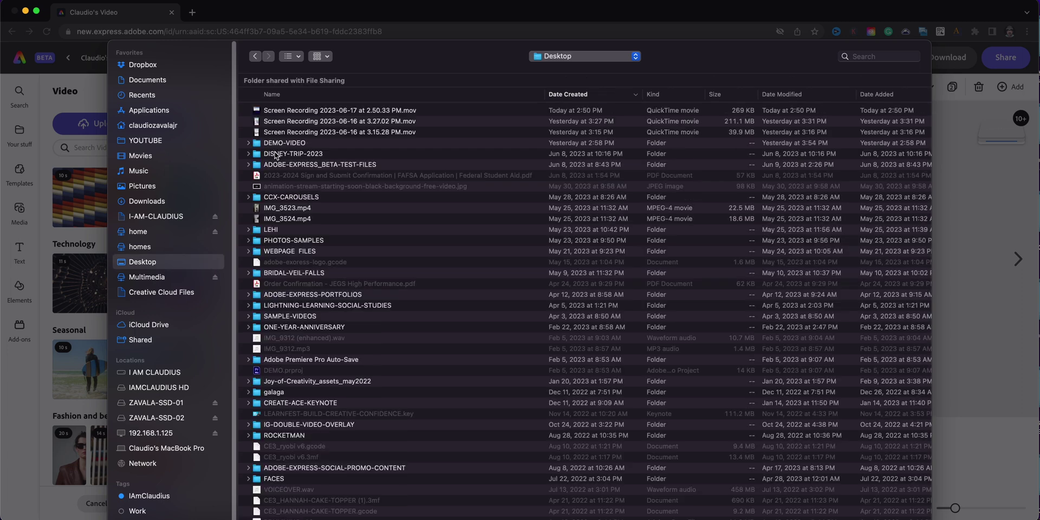
double_click(276, 144)
double_click(279, 121)
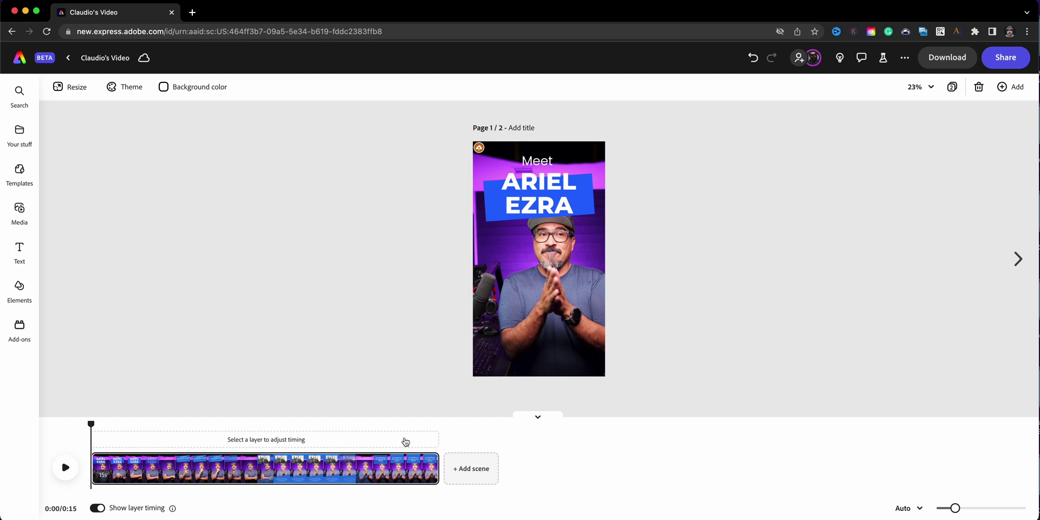
Preview the reel from 2 seconds with the demo.mov clip, then select the video
drag(95, 424, 54, 482)
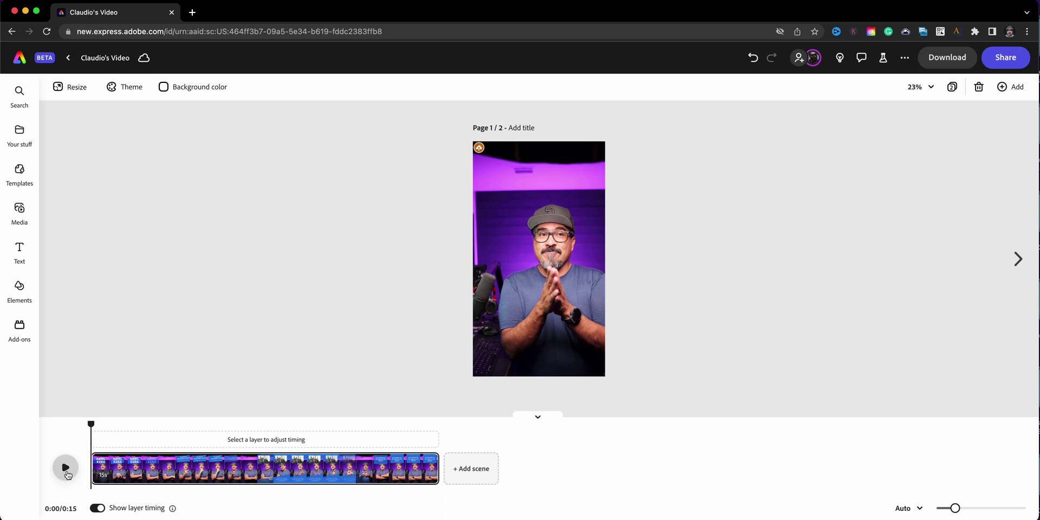
click(68, 475)
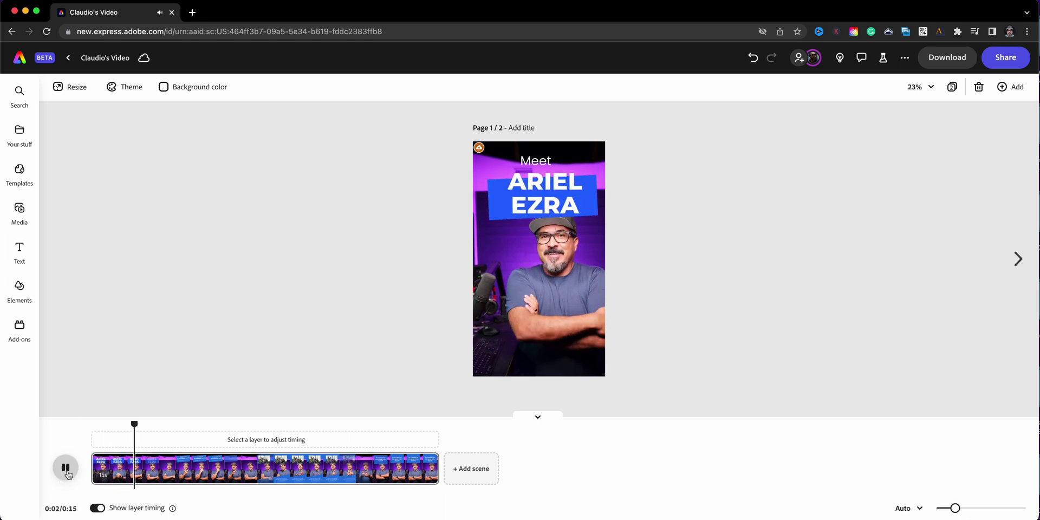
click(66, 469)
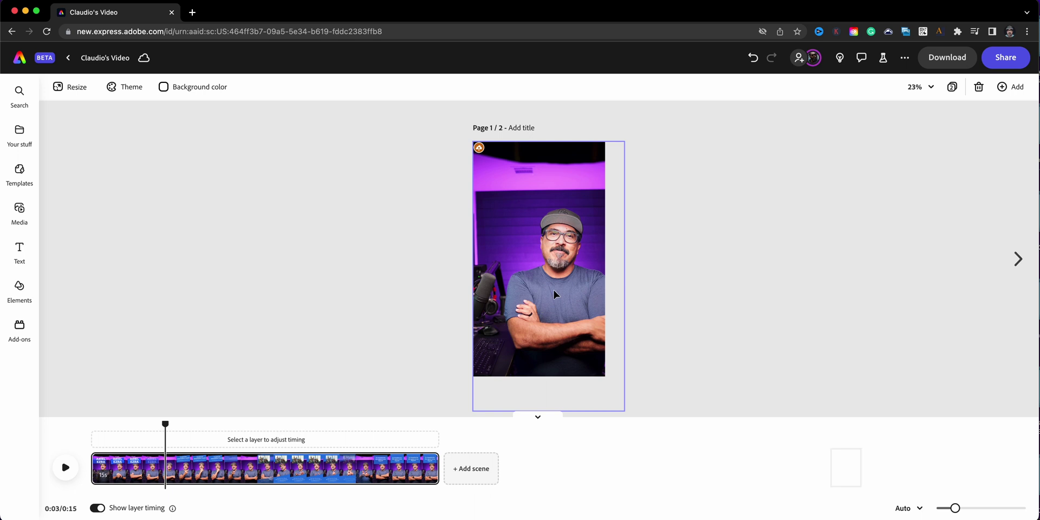
click(519, 285)
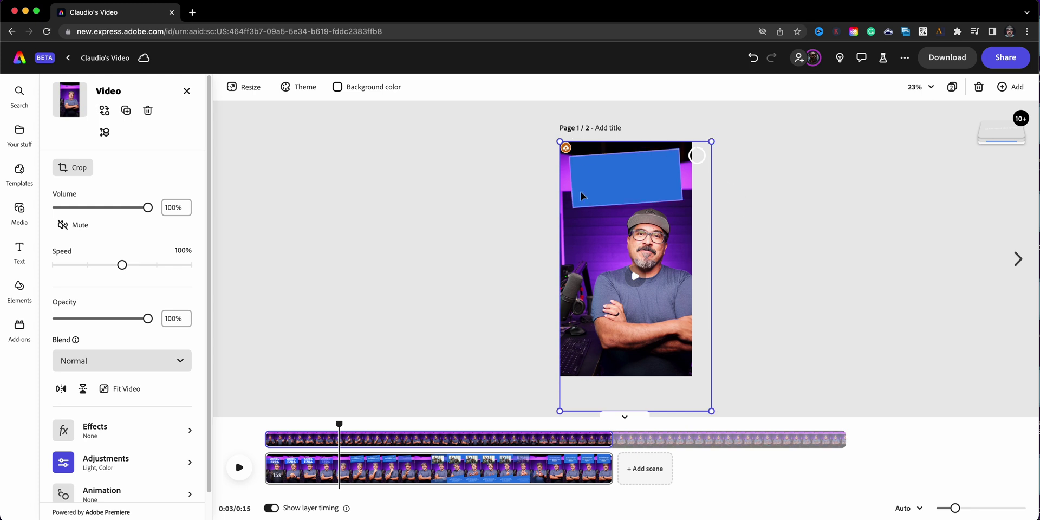
Fit the video frame to the page and scale and center the presenter within it
drag(712, 410, 689, 376)
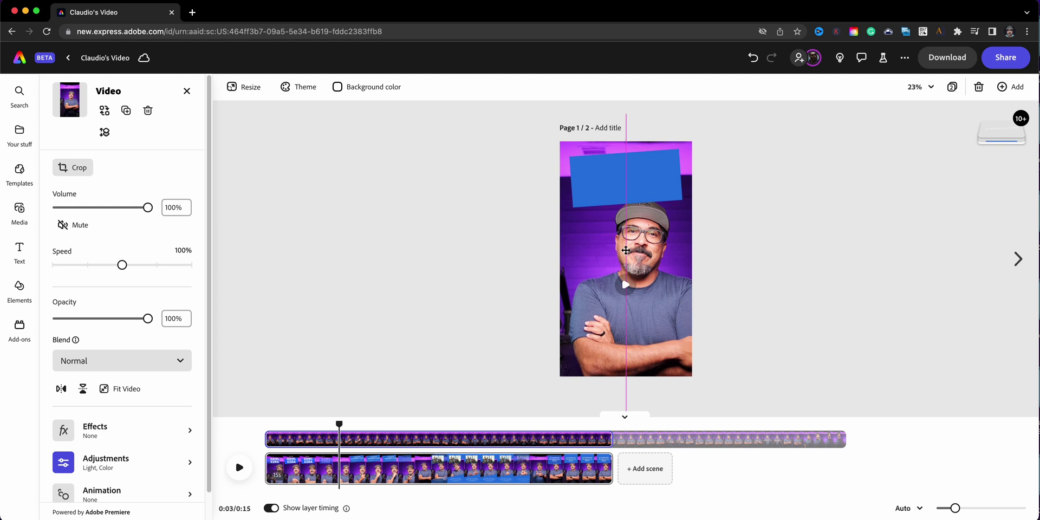
drag(623, 241, 652, 318)
drag(710, 154, 715, 103)
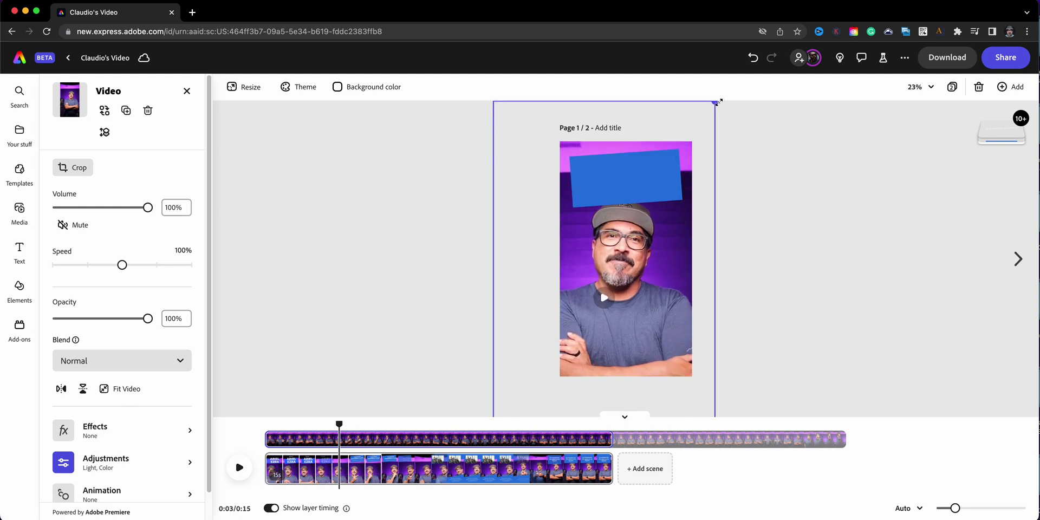
drag(670, 245, 642, 305)
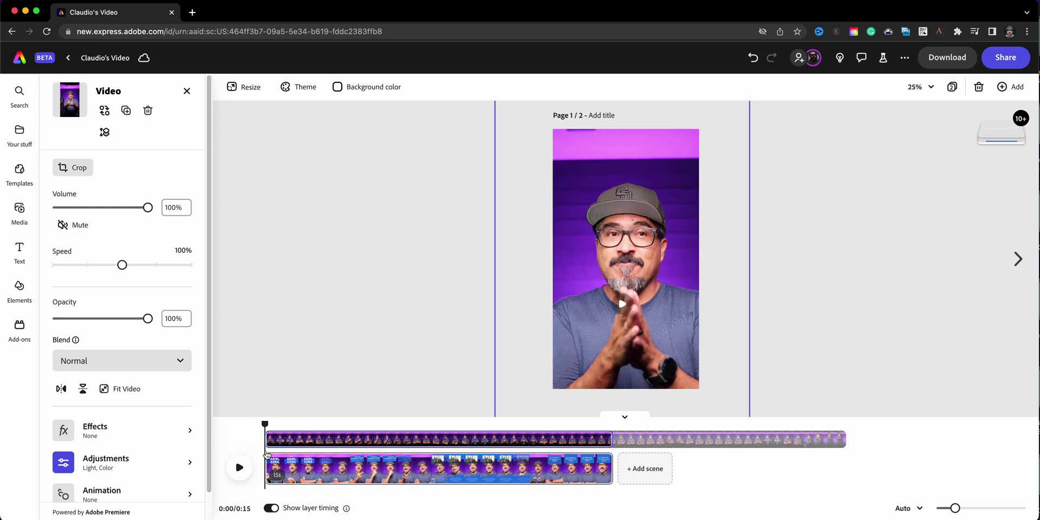
drag(266, 425, 290, 424)
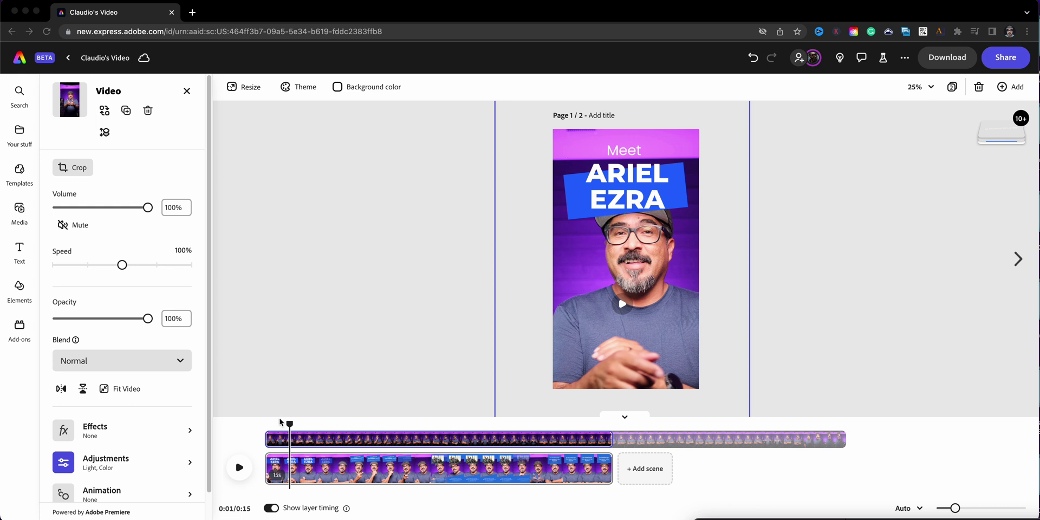
Paste the presenter's full name into the Meet title and fit it inside the blue box
click(291, 425)
mouse_move(291, 425)
mouse_down()
mouse_move(262, 424)
mouse_move(343, 433)
mouse_move(291, 424)
mouse_up()
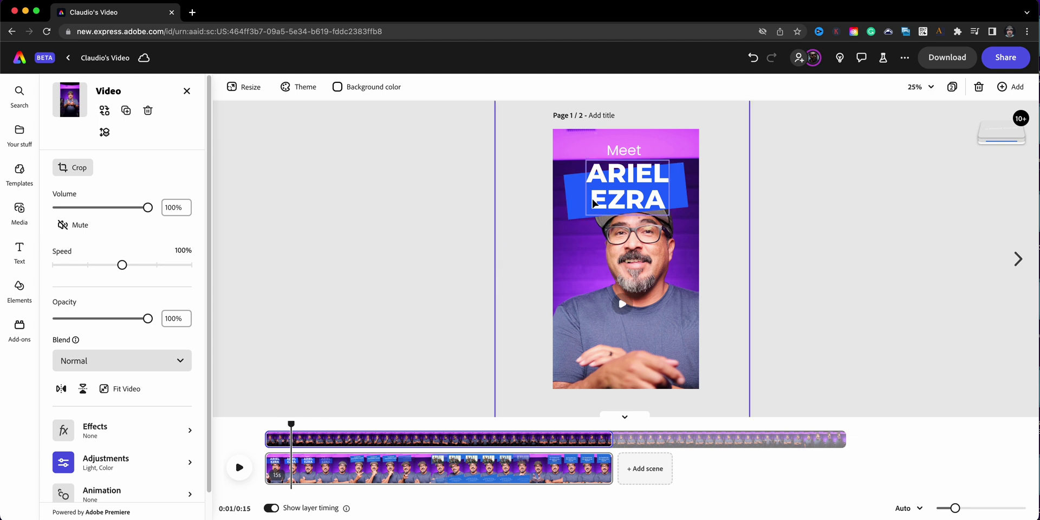
click(600, 206)
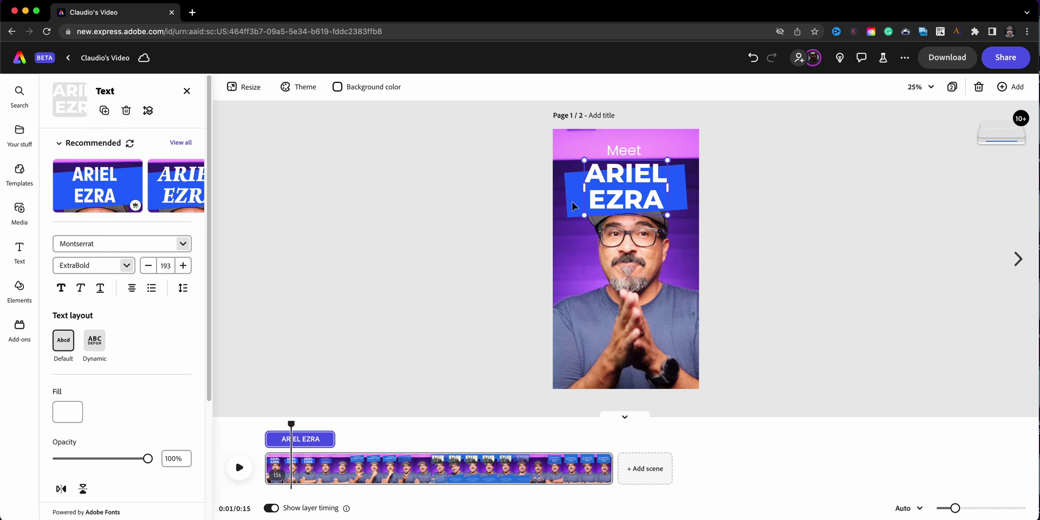
double_click(638, 193)
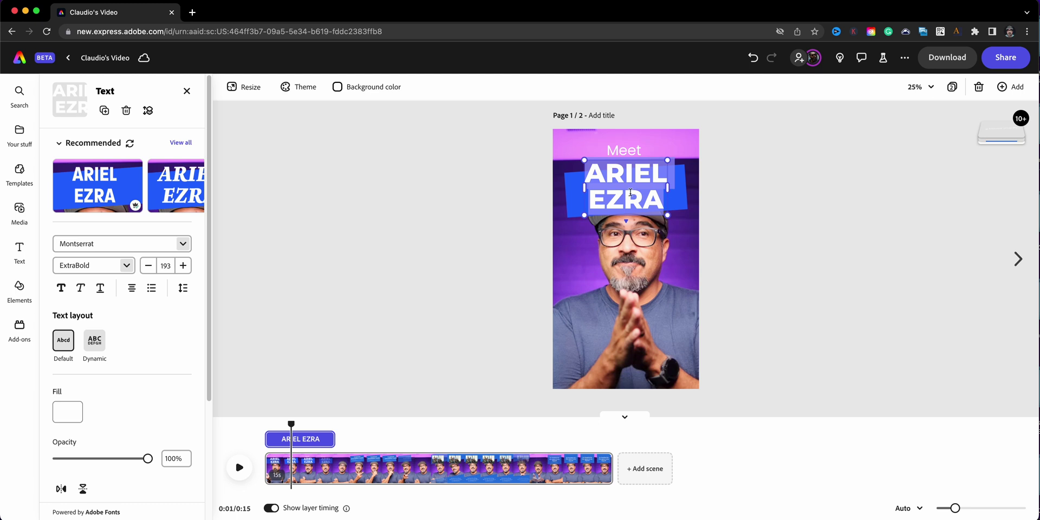
text(Claudio Zavala Jr.)
drag(588, 239, 564, 255)
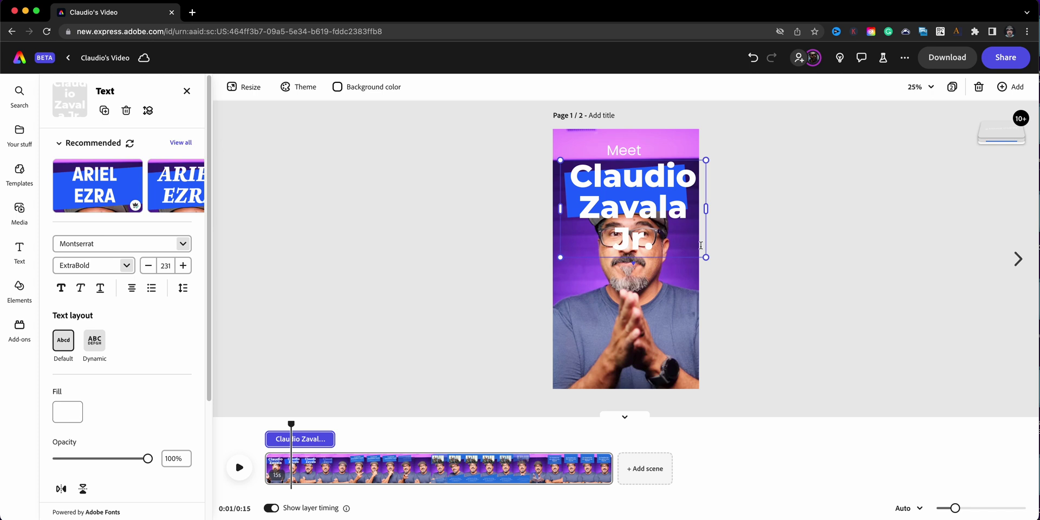
key(ctrl+z)
drag(661, 162, 667, 169)
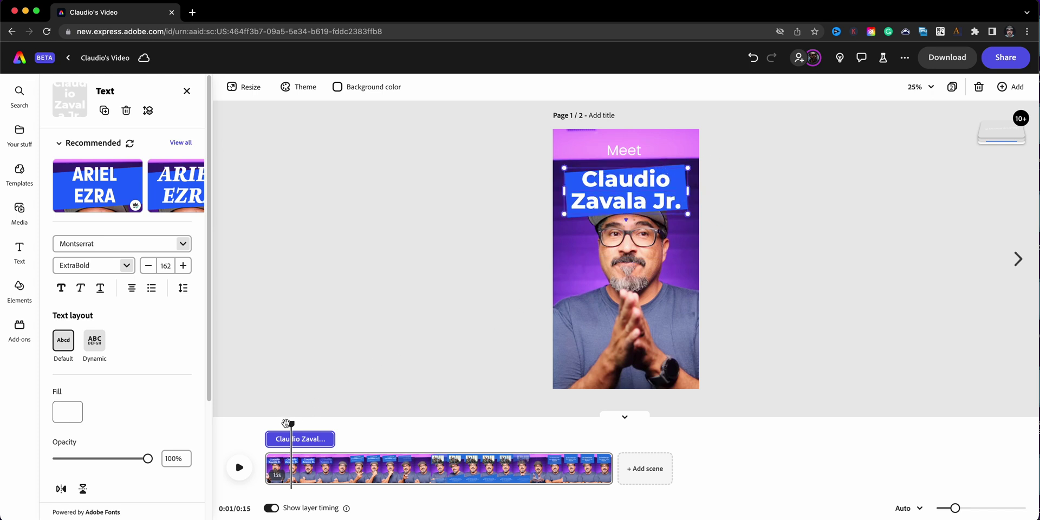
Play the reel from the start to preview the name title, then open its animation settings
drag(291, 423, 266, 424)
click(239, 467)
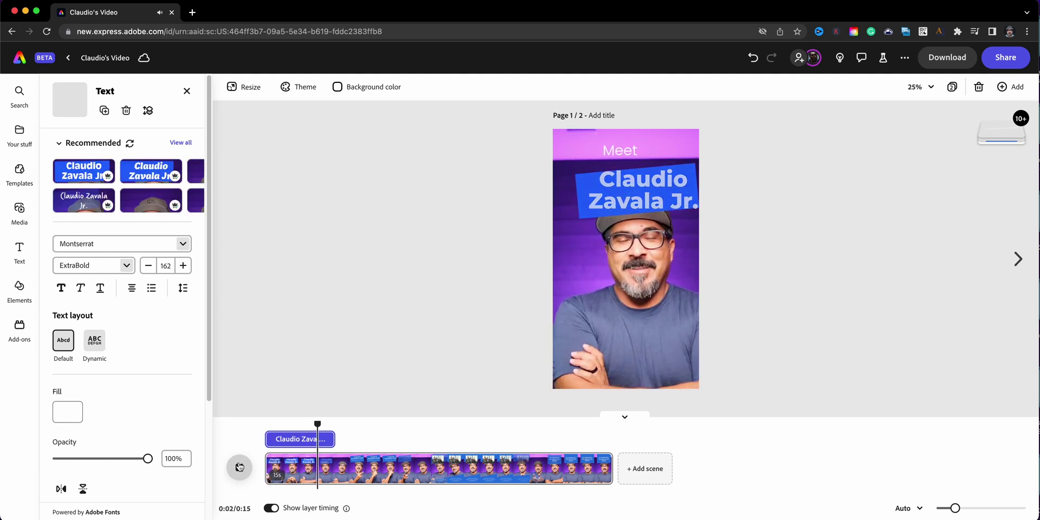
click(238, 467)
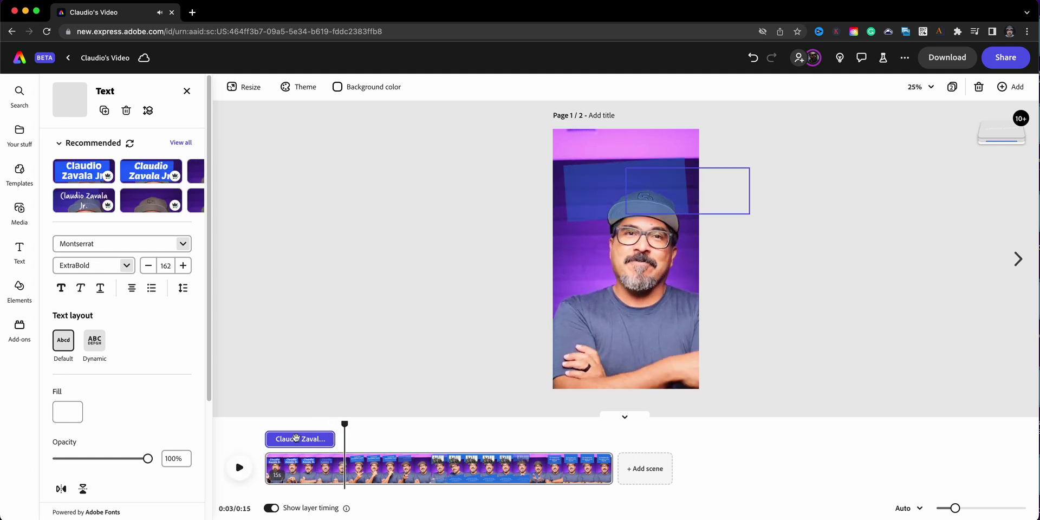
drag(345, 424, 305, 424)
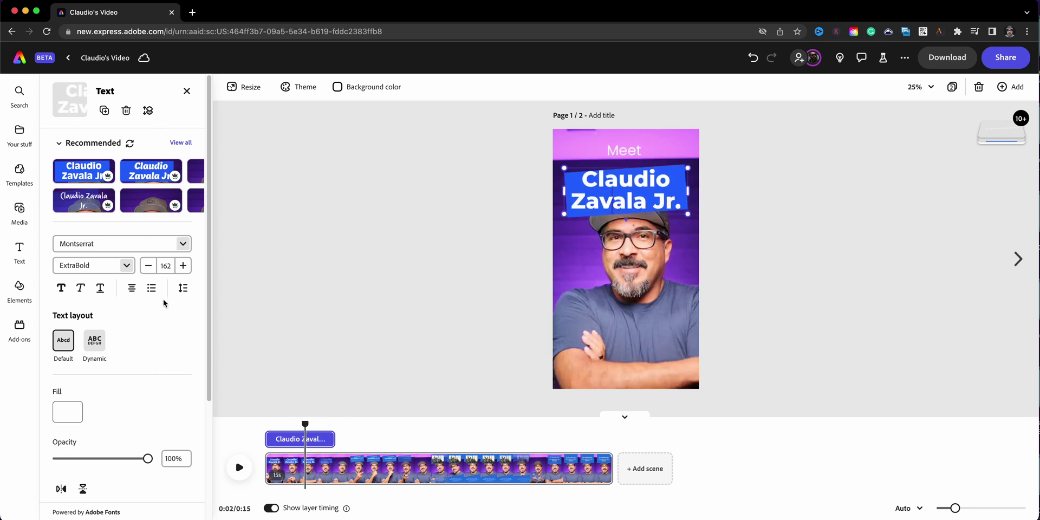
scroll(163, 302, down, 5)
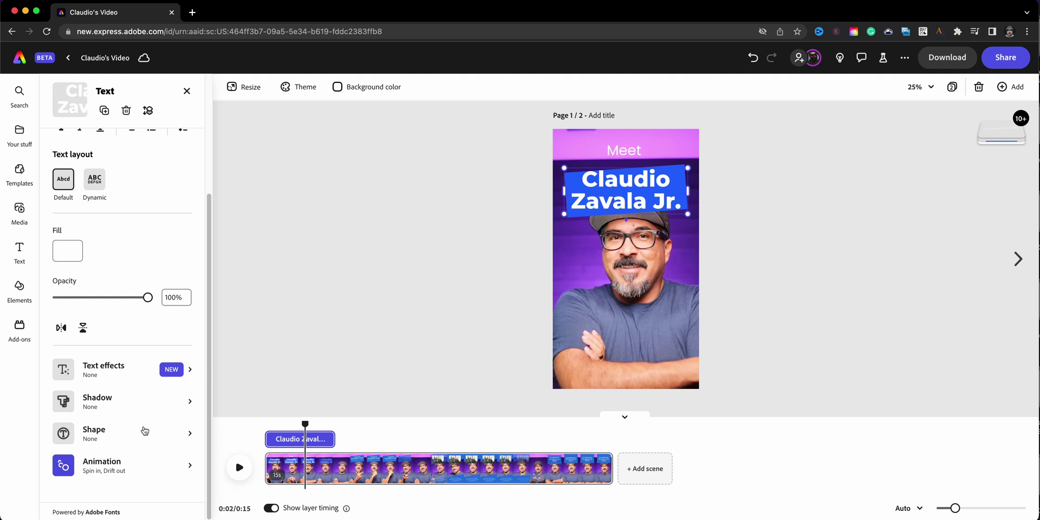
click(189, 468)
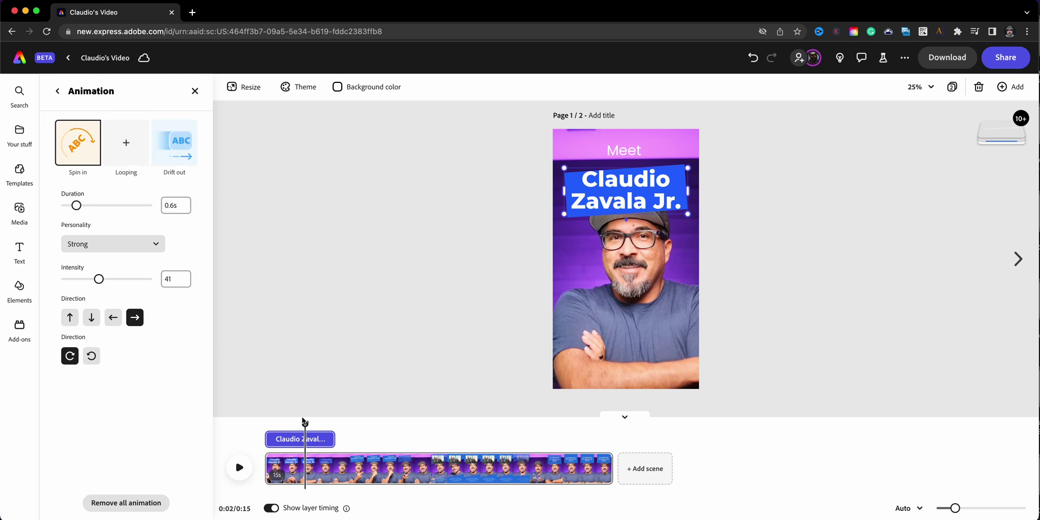
Preview the name title's Spin in animation, then select the Freshman Orientation Leader title at 0:04
drag(307, 424, 267, 424)
click(239, 467)
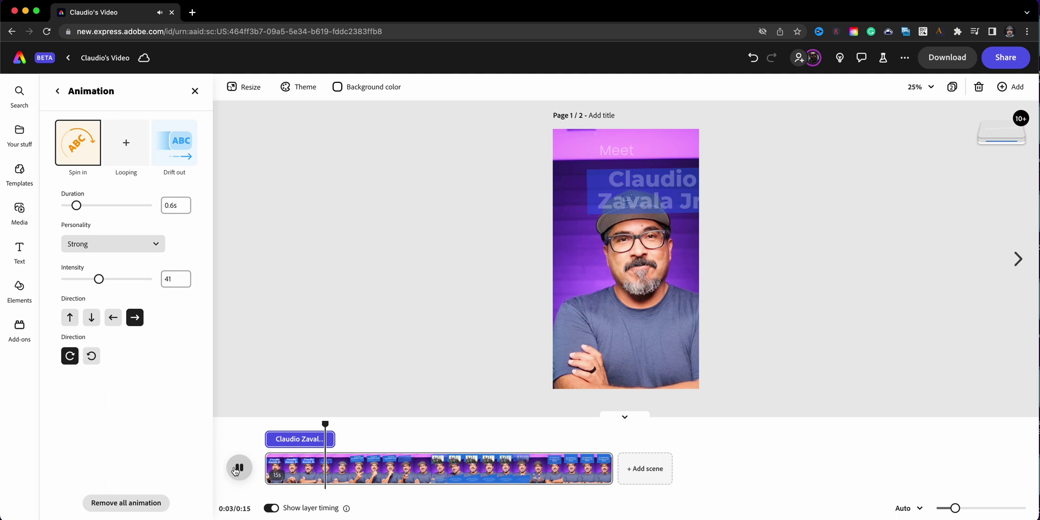
click(237, 469)
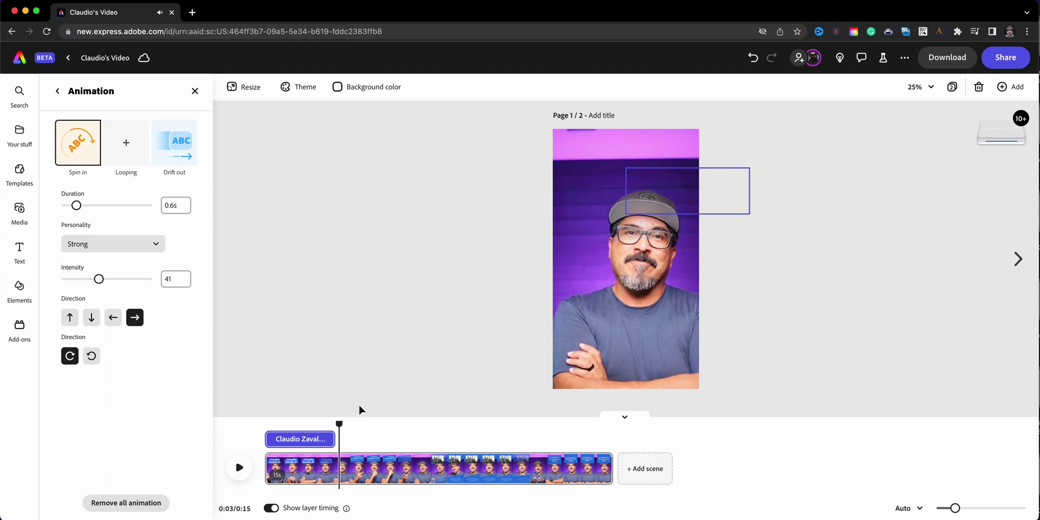
drag(335, 426, 365, 430)
click(611, 173)
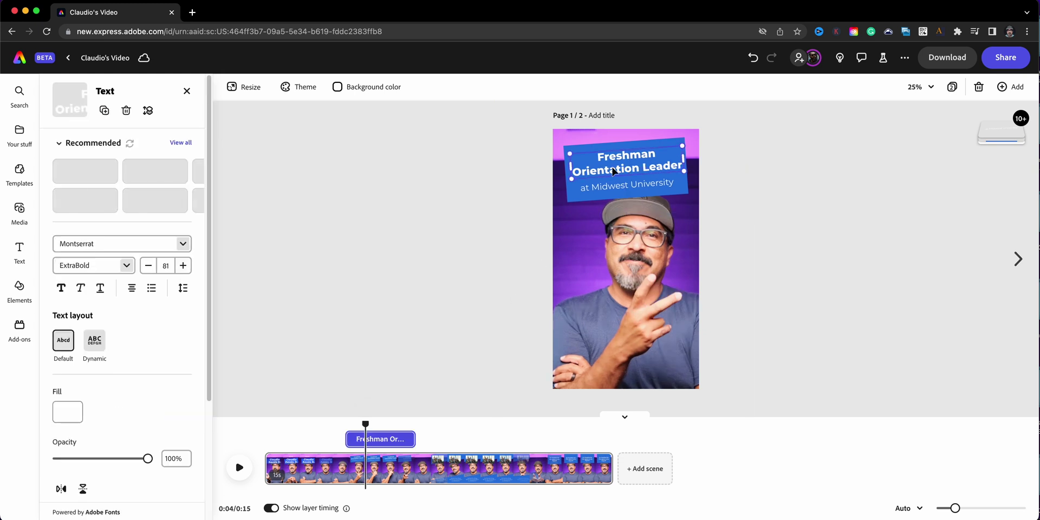
Change the role title to 'Education Evangelist' and its subtitle line to 'At Adobe'
double_click(607, 173)
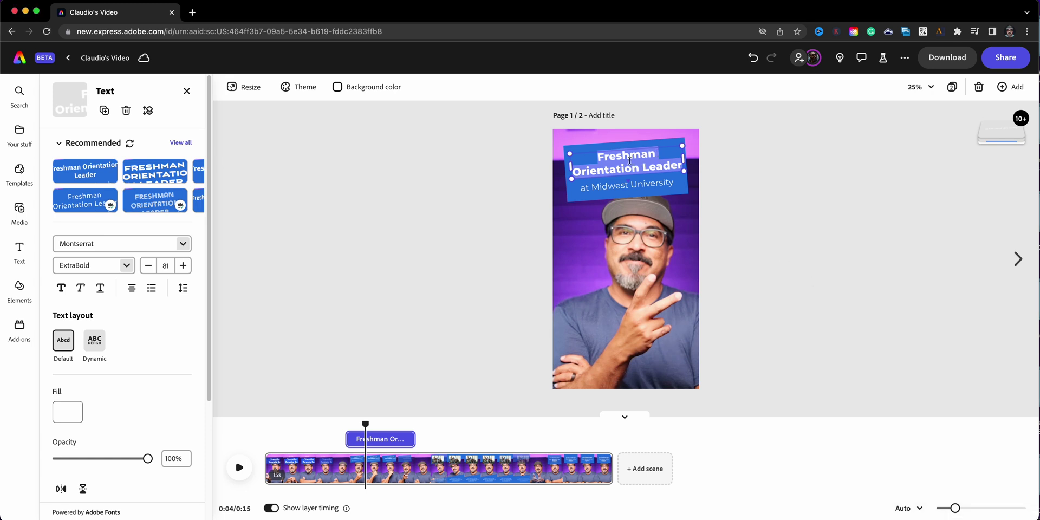
text(Education Evangelist)
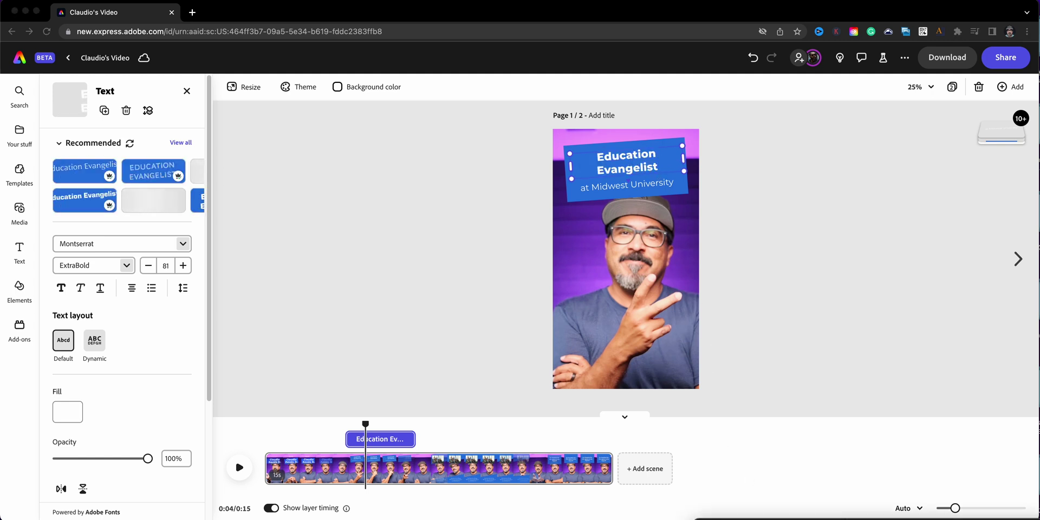
click(615, 190)
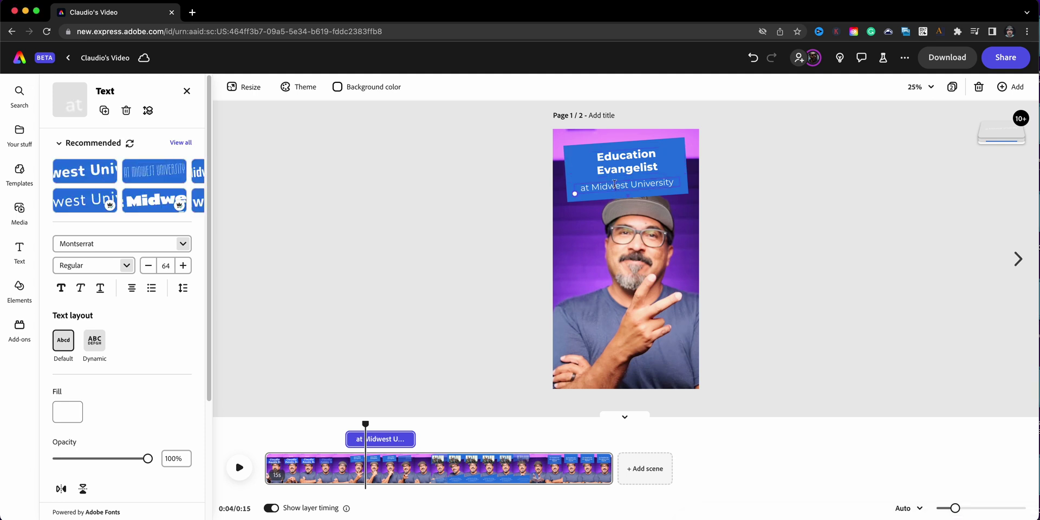
double_click(614, 184)
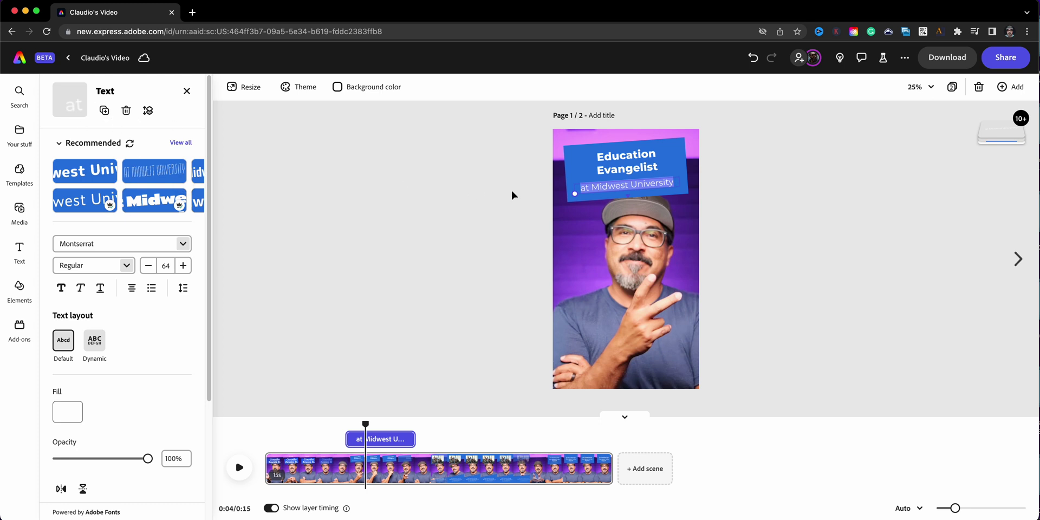
text(At Adobe)
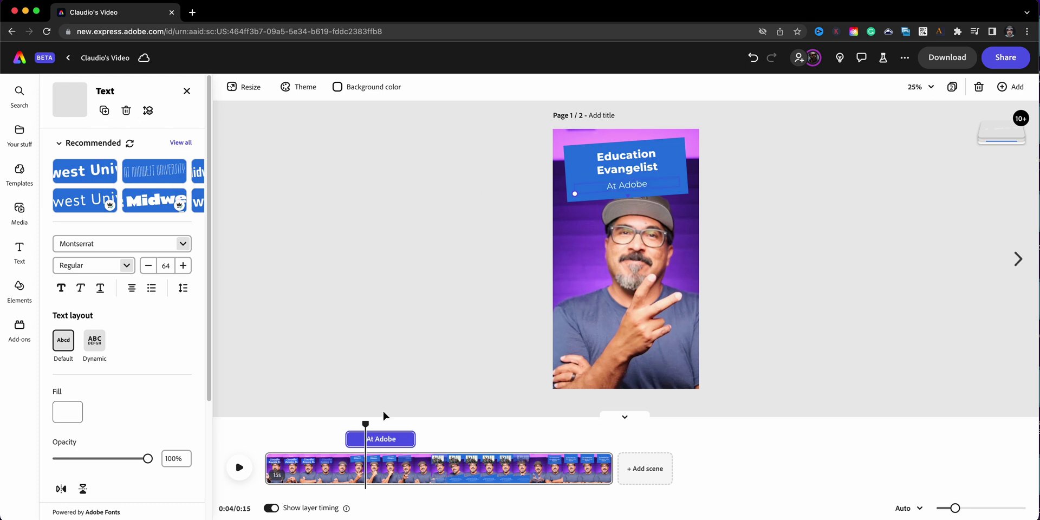
drag(366, 424, 457, 465)
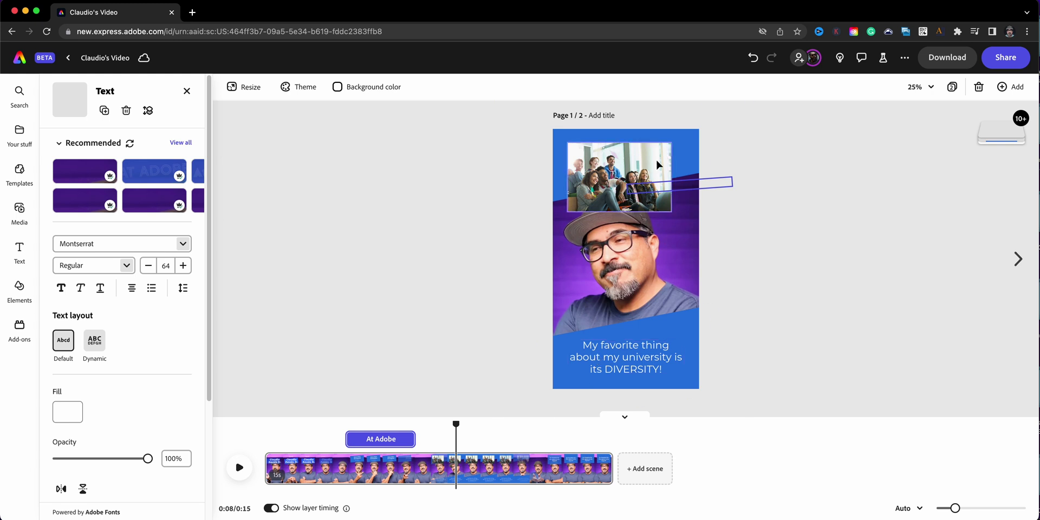
Paste 'My favorite thing about my job is showing others how to tell their story…' as the caption and widen its box
click(629, 352)
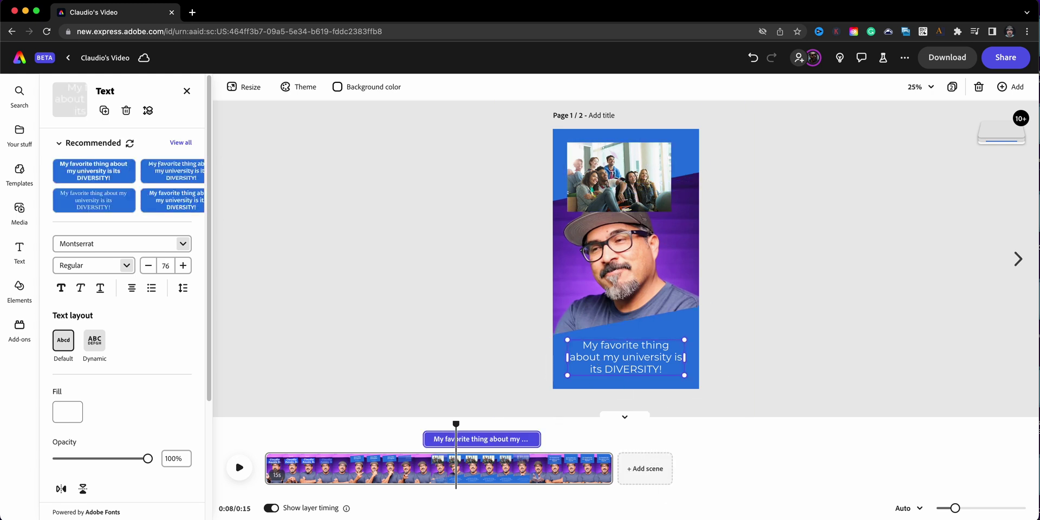
double_click(625, 360)
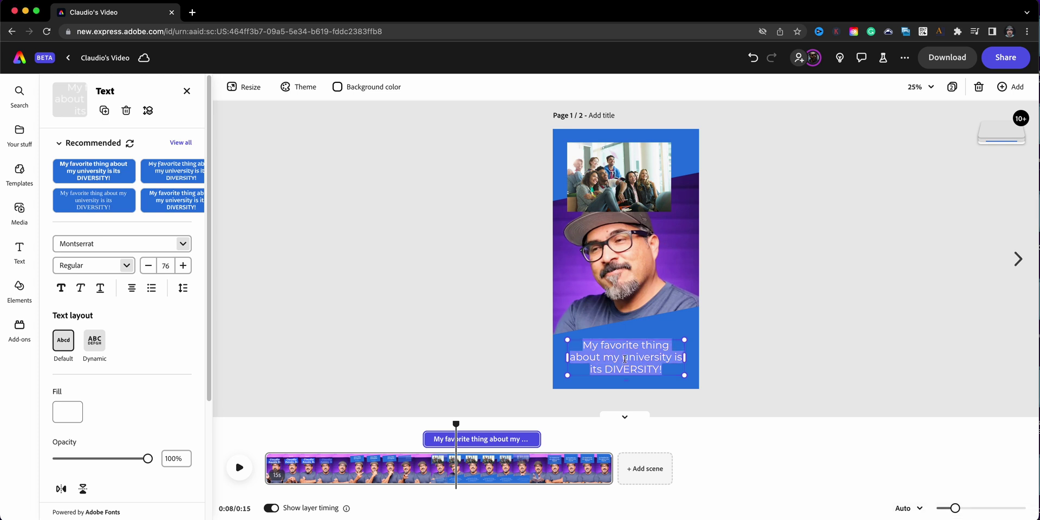
text(My favorite thing about my job is showing others how to tell their story with Adobe Express)
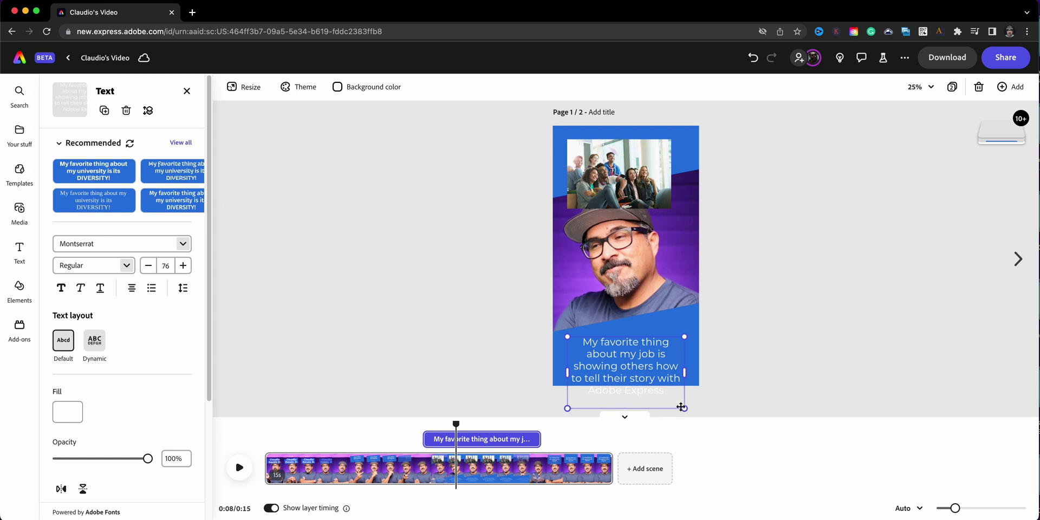
mouse_move(686, 373)
mouse_down()
mouse_move(727, 388)
mouse_move(682, 358)
mouse_up()
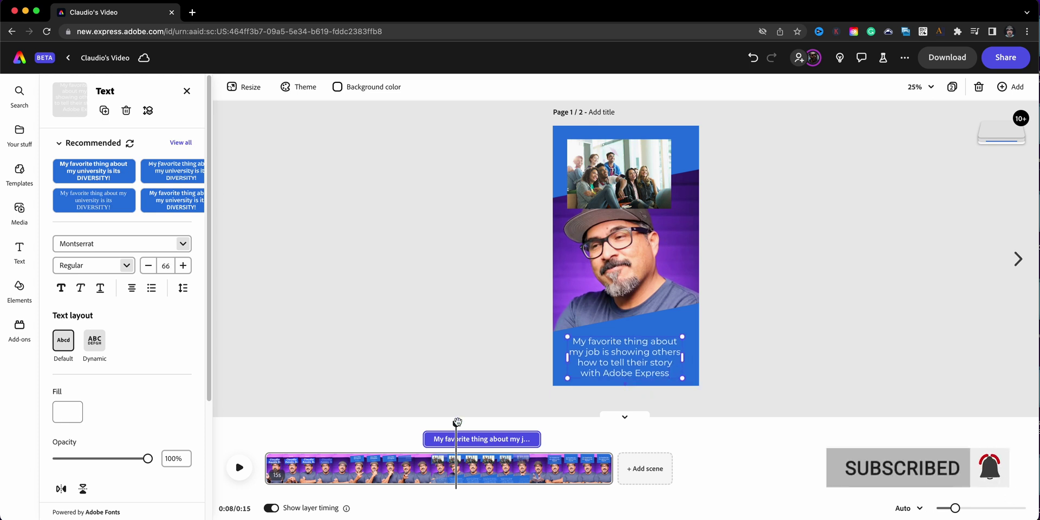
drag(456, 423, 490, 434)
click(630, 196)
Replace the top group photo with a PNG uploaded from the computer's DEMO-VIDEO folder
mouse_move(489, 428)
mouse_down()
mouse_move(470, 426)
mouse_move(487, 423)
mouse_up()
click(614, 198)
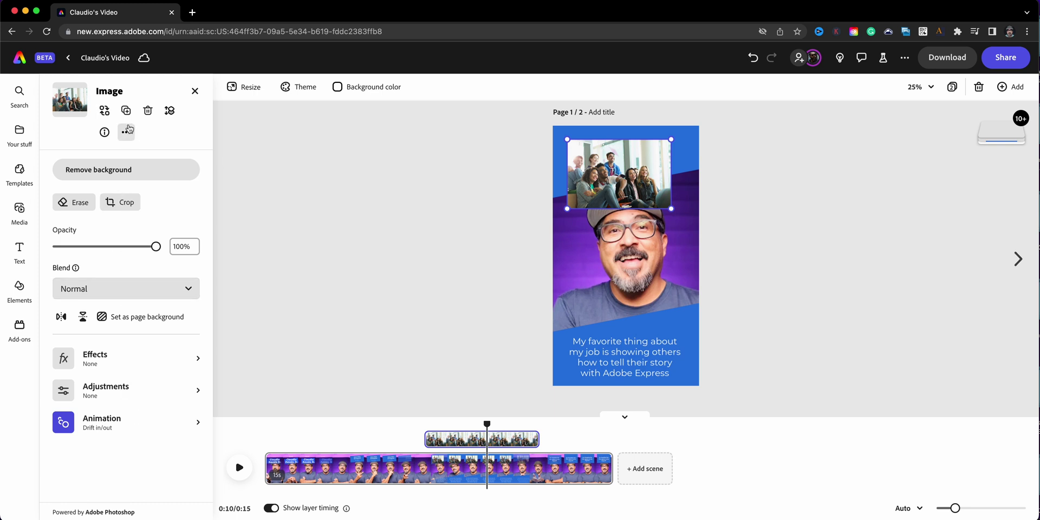
click(105, 111)
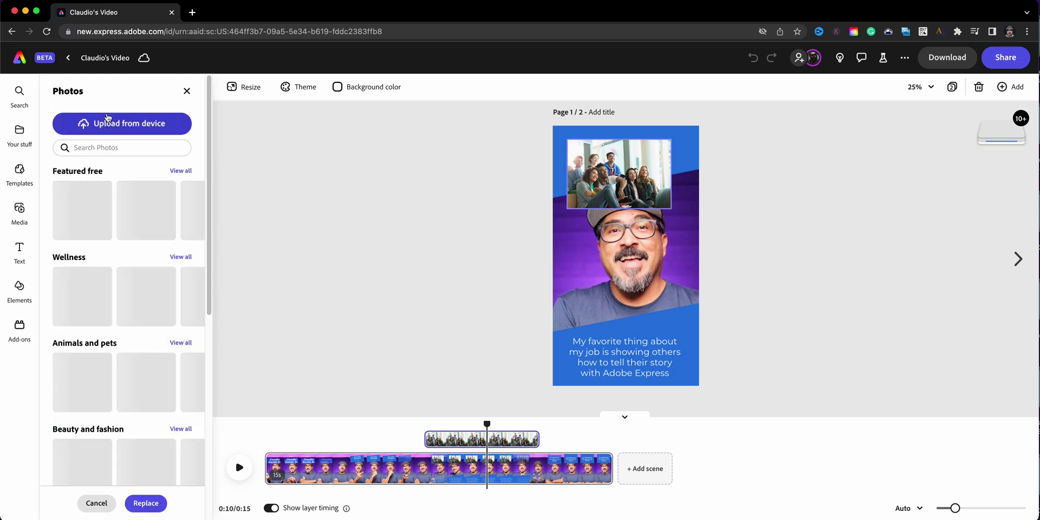
click(107, 123)
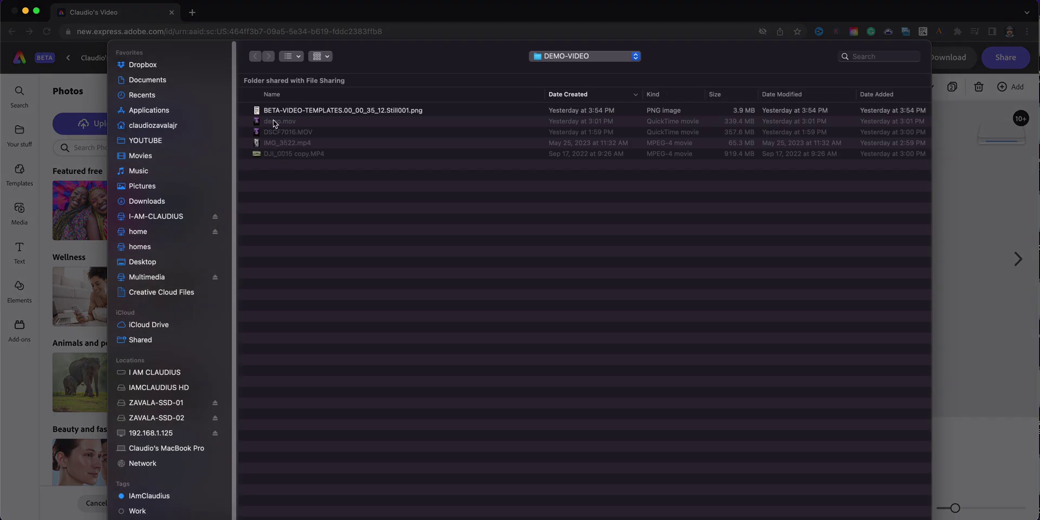
click(583, 58)
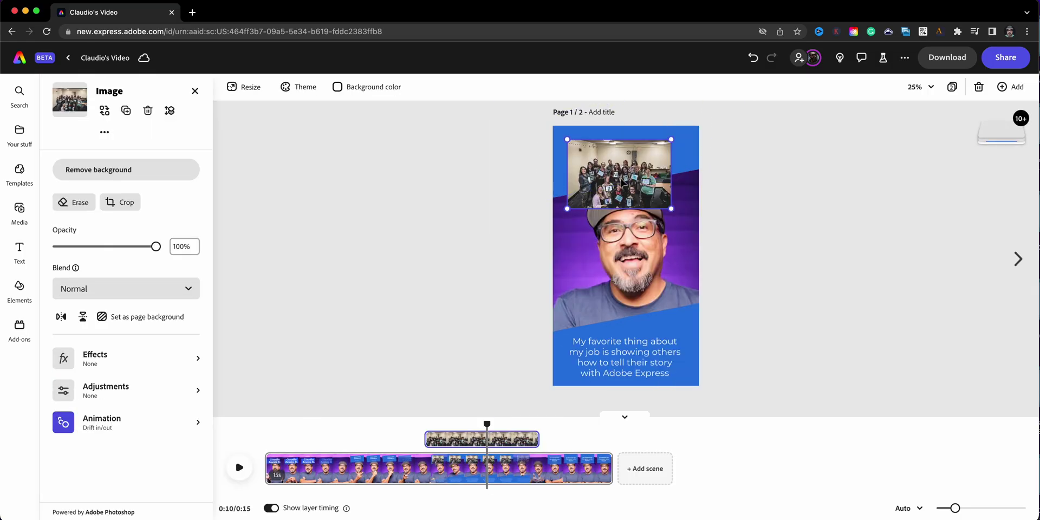
Shift the new group photo upward inside its crop frame and apply the crop
click(123, 202)
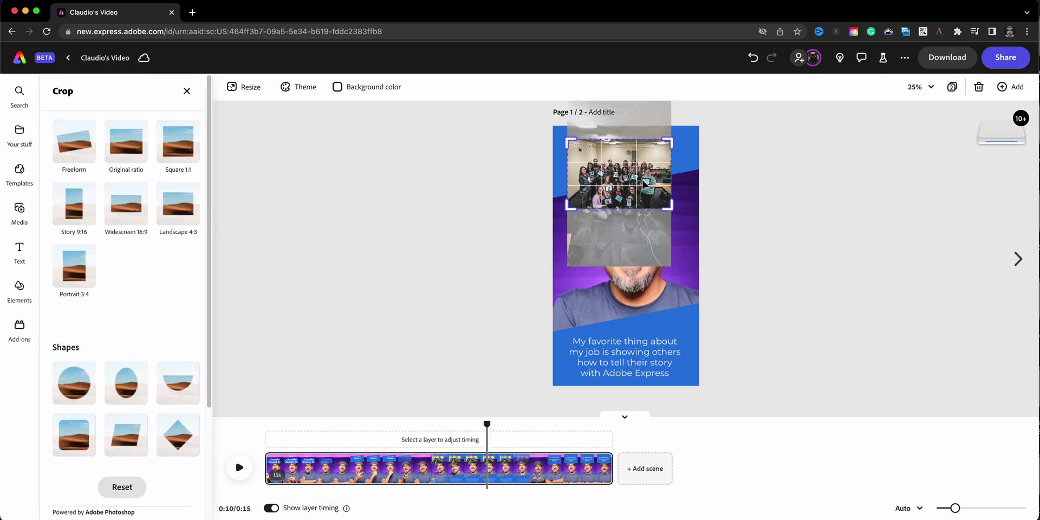
drag(632, 190, 628, 172)
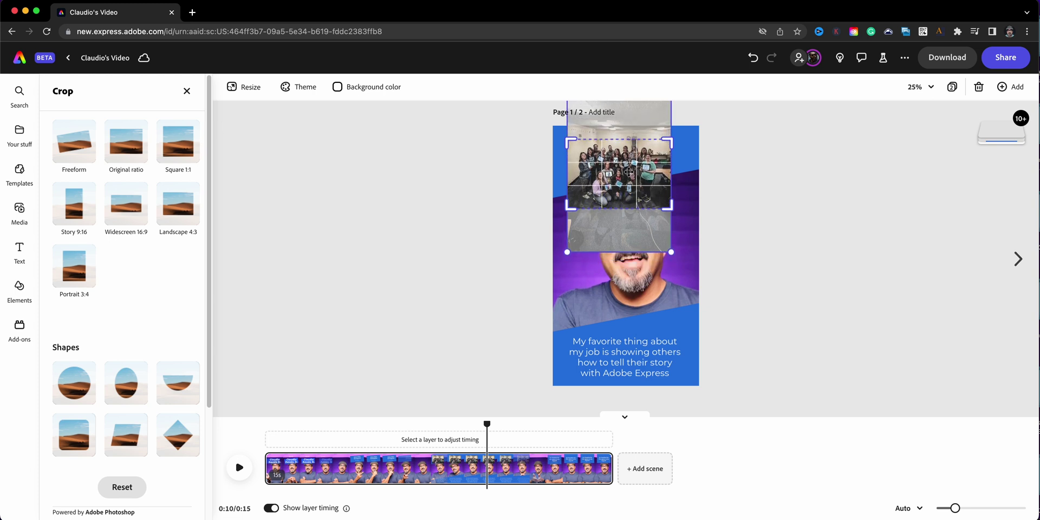
drag(487, 424, 577, 464)
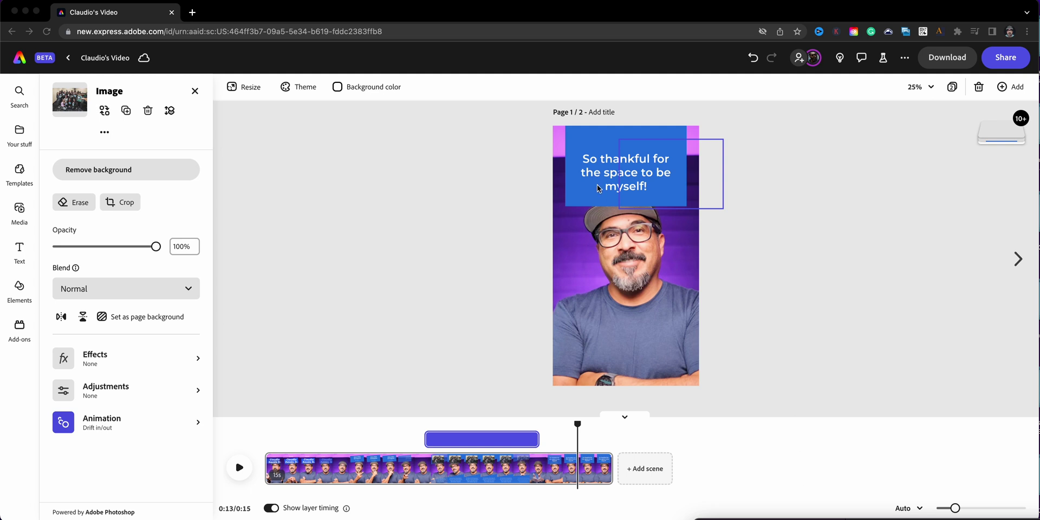
click(643, 180)
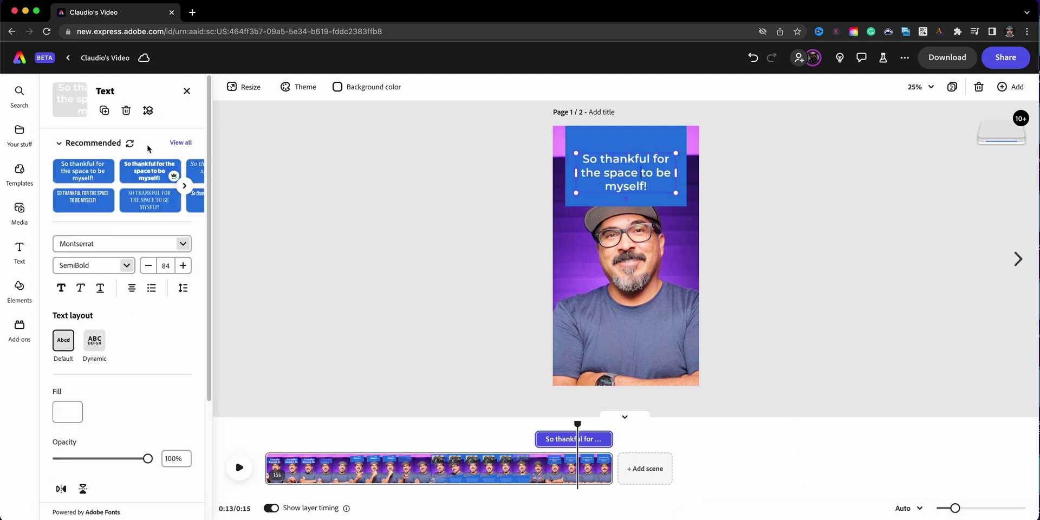
Replace the quote card caption with 'I love what I do!' and fix the typo
double_click(629, 167)
text(I love that I do!)
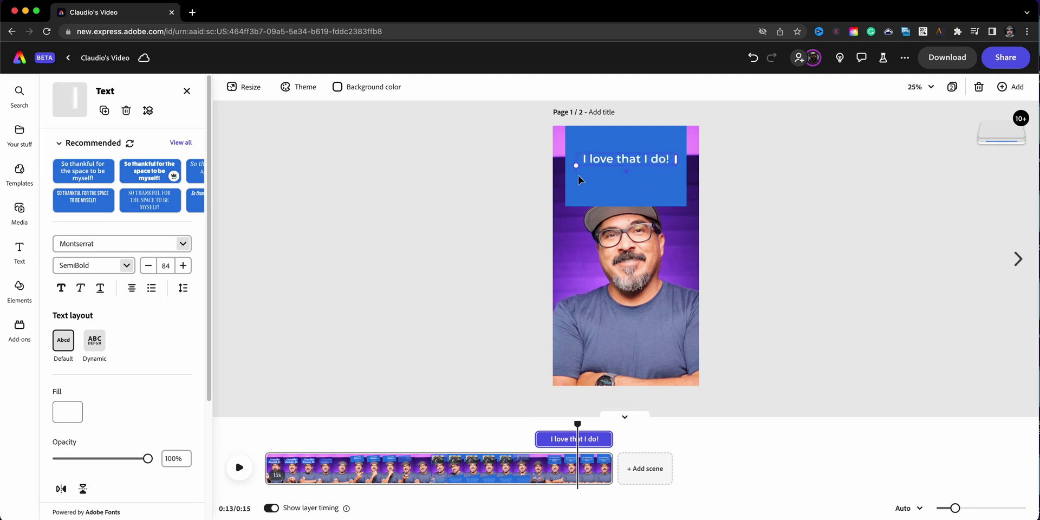
drag(572, 182, 612, 163)
click(618, 164)
key(BackSpace)
text(w)
Resize the caption box and raise its font size five steps so it fills two lines
mouse_move(574, 173)
mouse_down()
mouse_move(543, 182)
mouse_move(578, 167)
mouse_up()
drag(675, 159, 674, 191)
drag(624, 154, 624, 147)
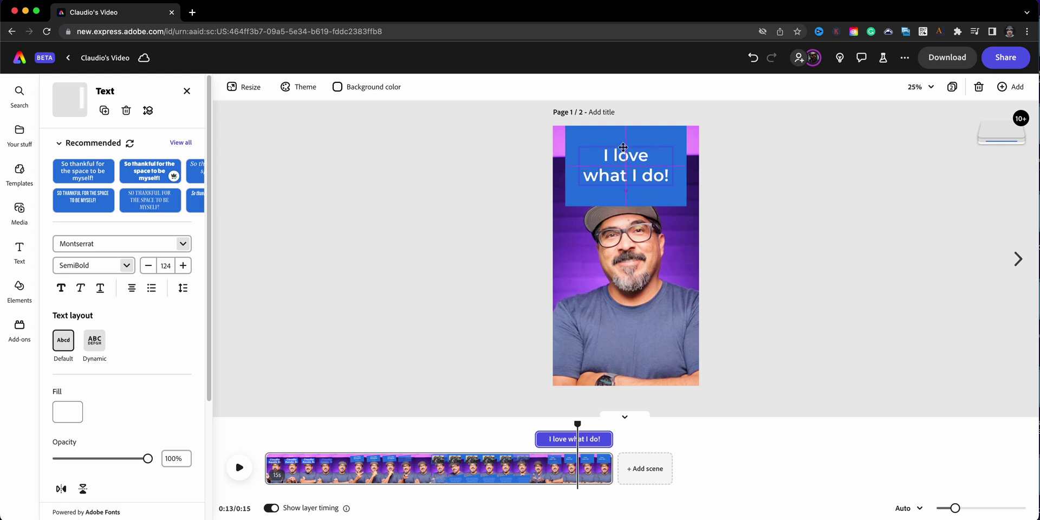
double_click(598, 169)
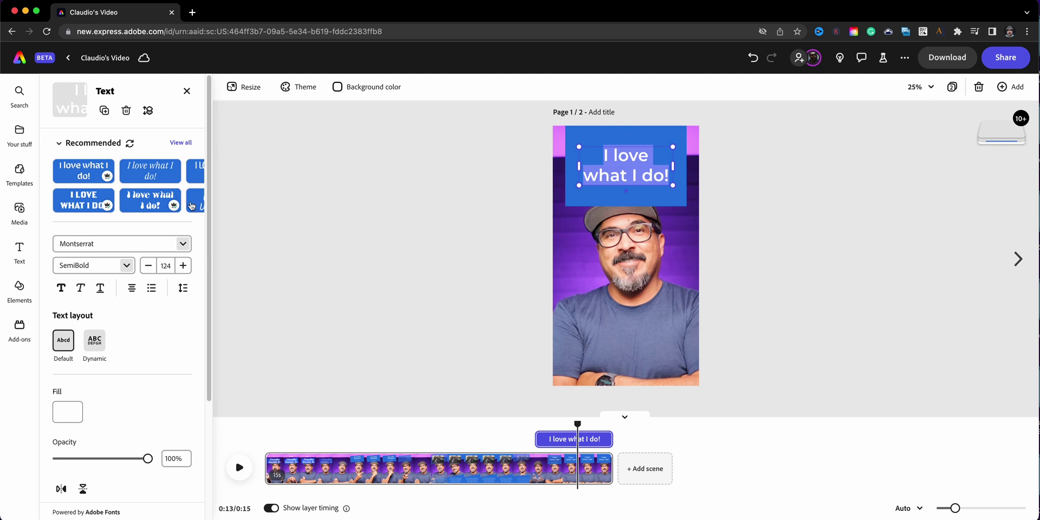
click(183, 266)
click(182, 266)
click(183, 265)
click(183, 265)
click(183, 266)
click(183, 266)
click(183, 266)
click(183, 265)
click(183, 265)
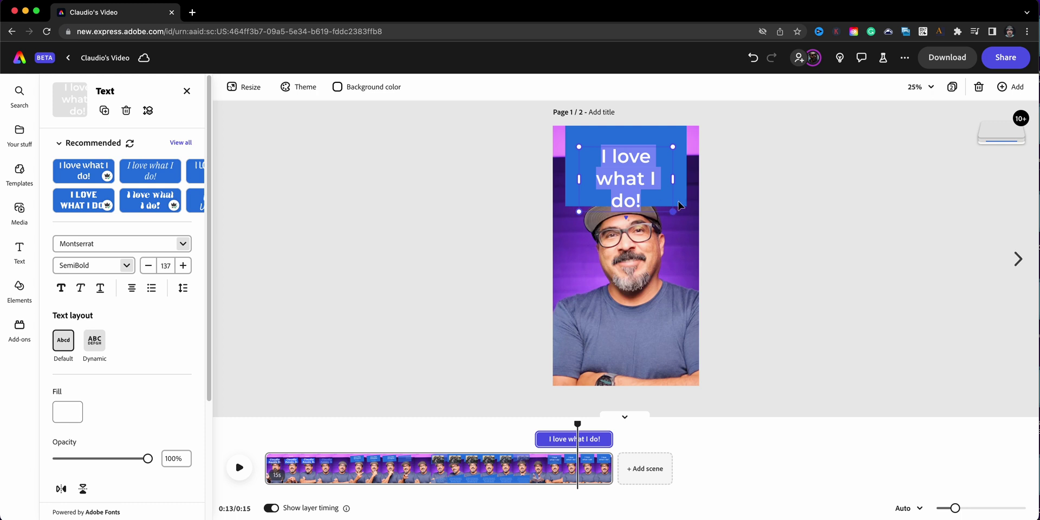
drag(678, 183, 680, 184)
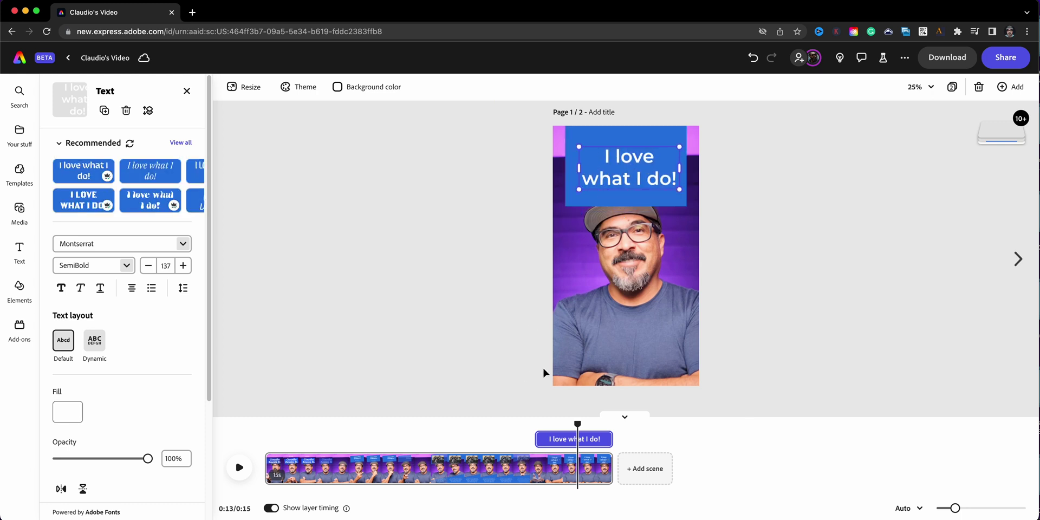
drag(576, 423, 287, 377)
Fill the box behind the name title with the dark-blue recommended swatch
click(580, 184)
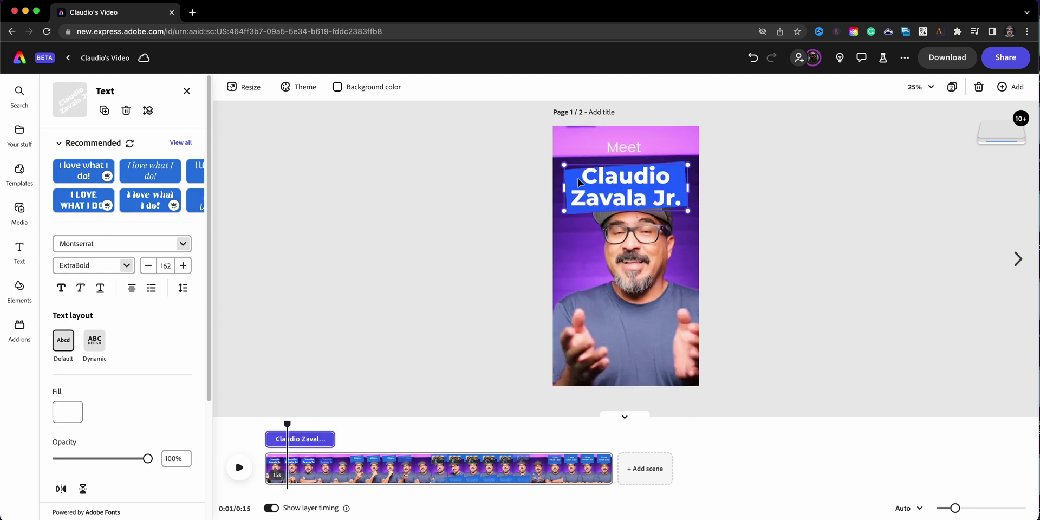
click(681, 164)
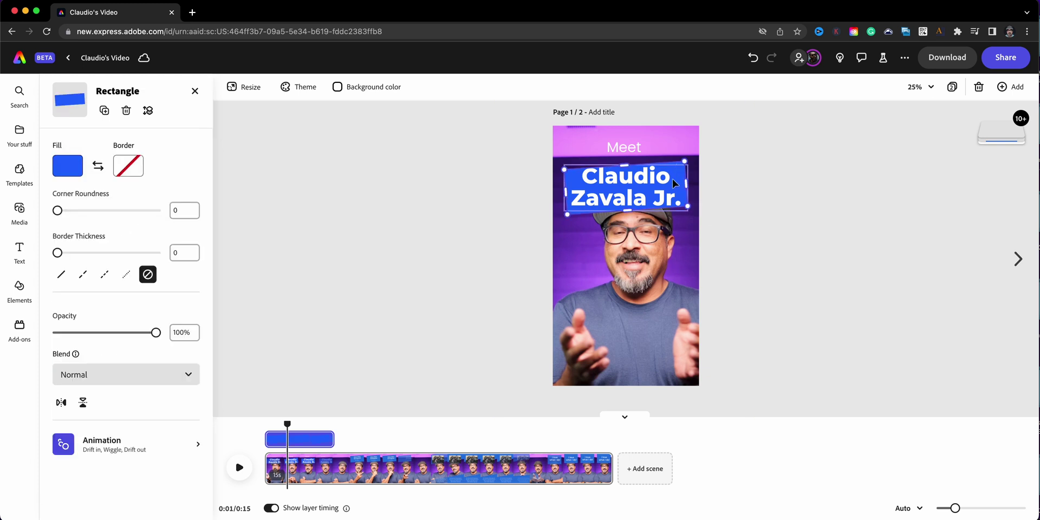
click(673, 183)
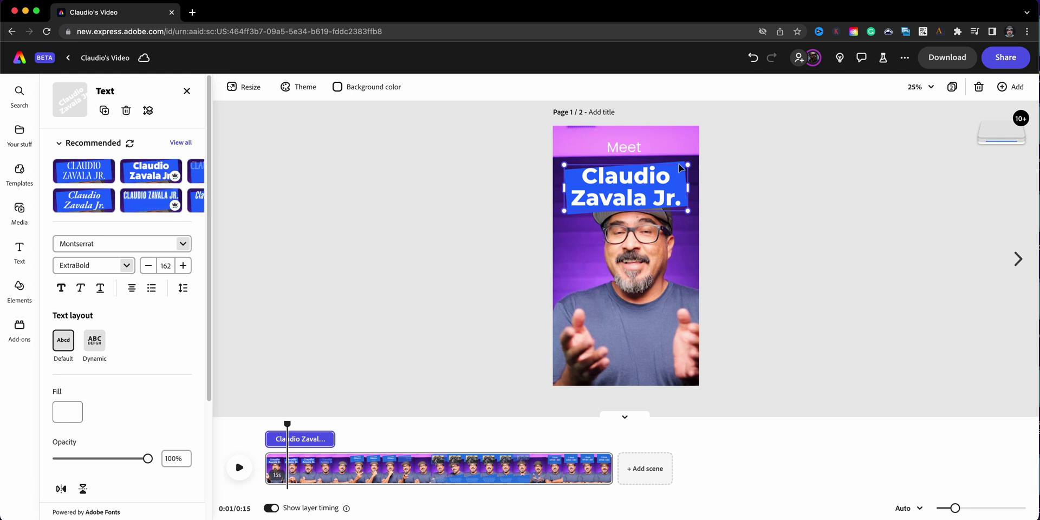
click(679, 166)
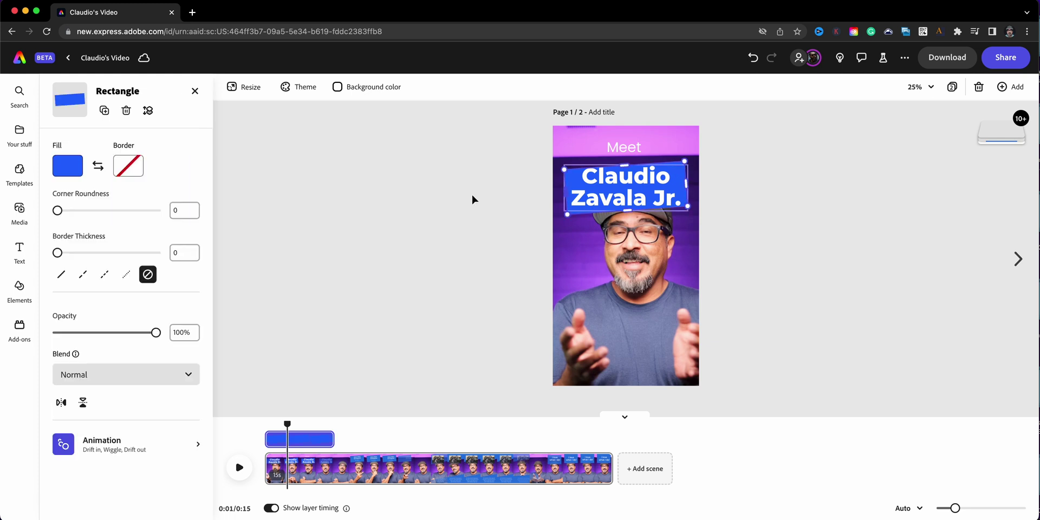
click(76, 169)
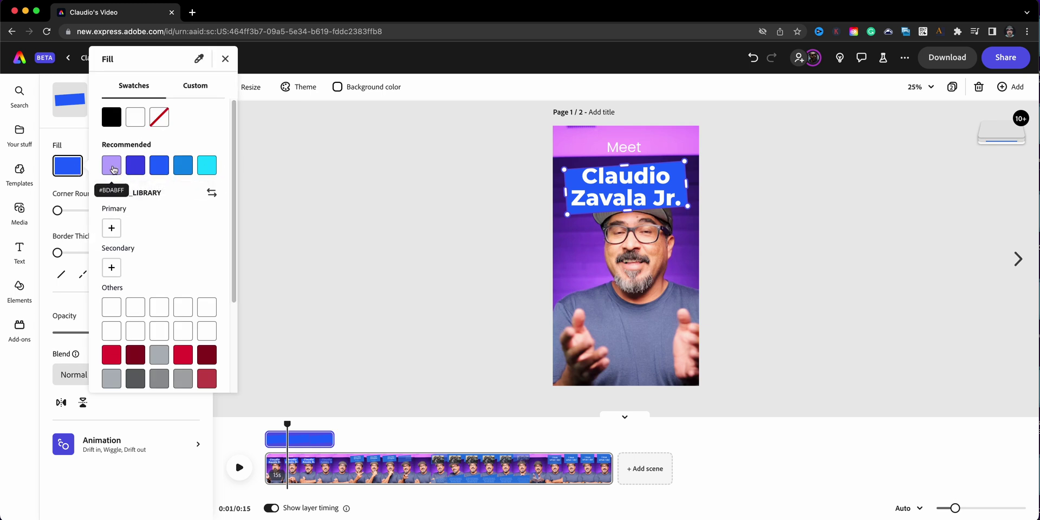
click(114, 170)
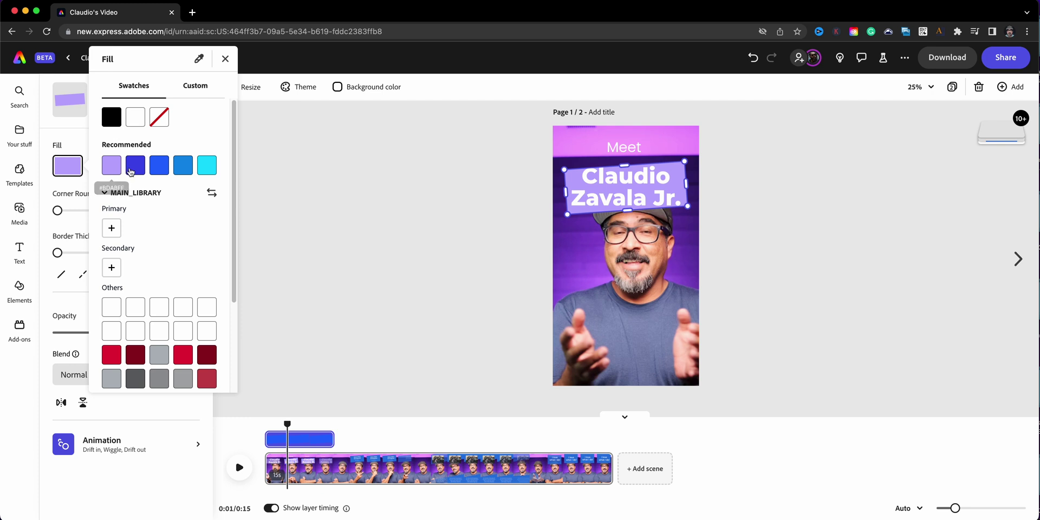
click(130, 170)
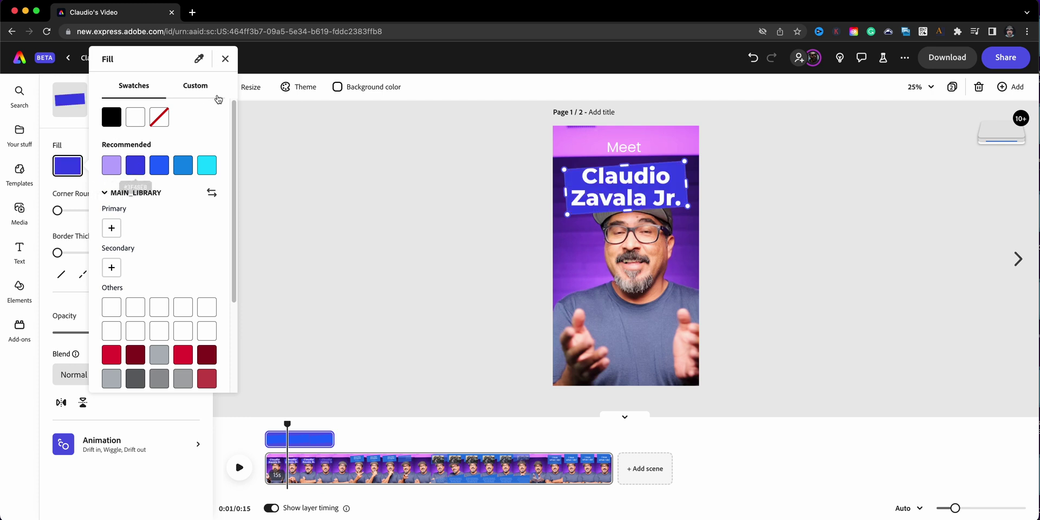
click(225, 59)
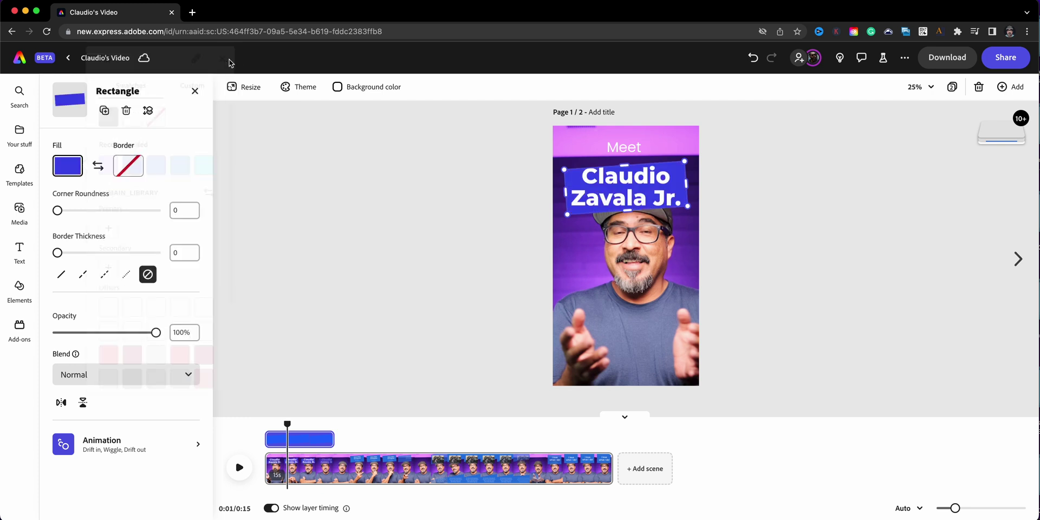
drag(288, 421, 356, 446)
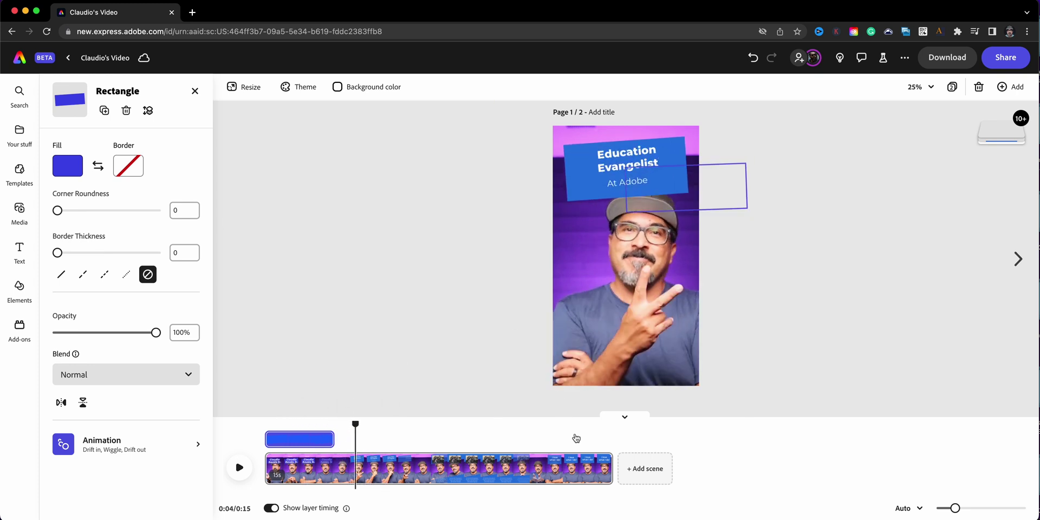
click(578, 309)
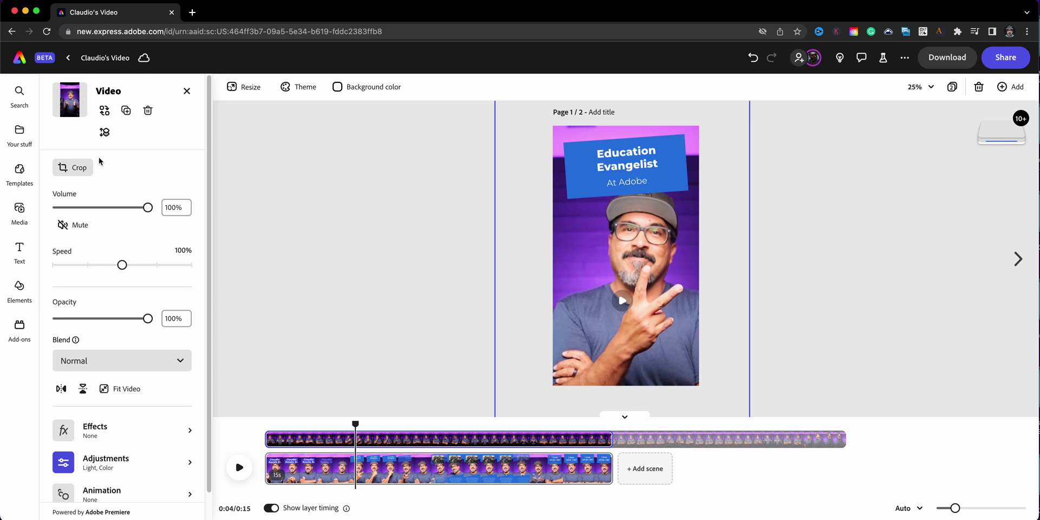
Reset the video adjustments, then set saturation -26, warmth -10, shadows -49, brightness -15, contrast -24
scroll(131, 232, down, 1)
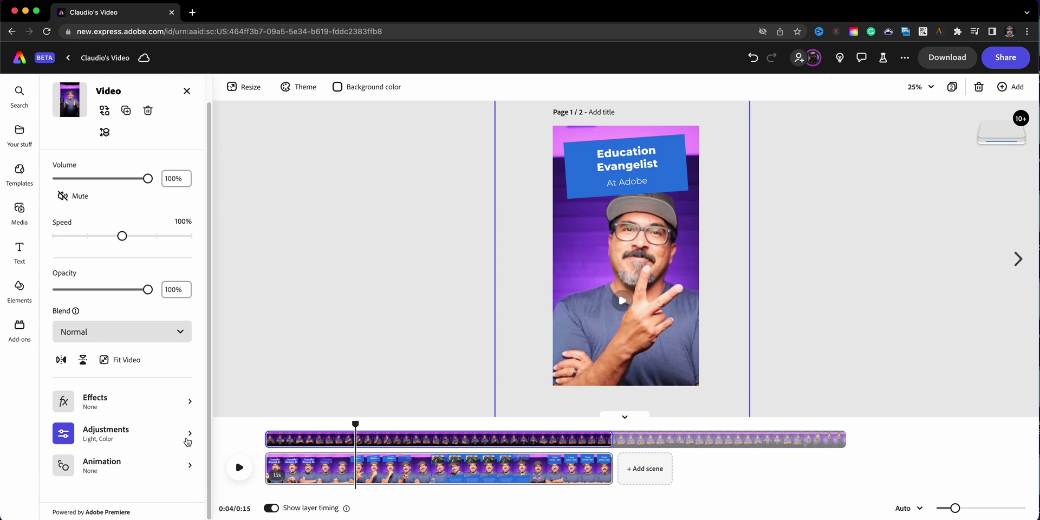
click(187, 443)
scroll(138, 426, down, 1)
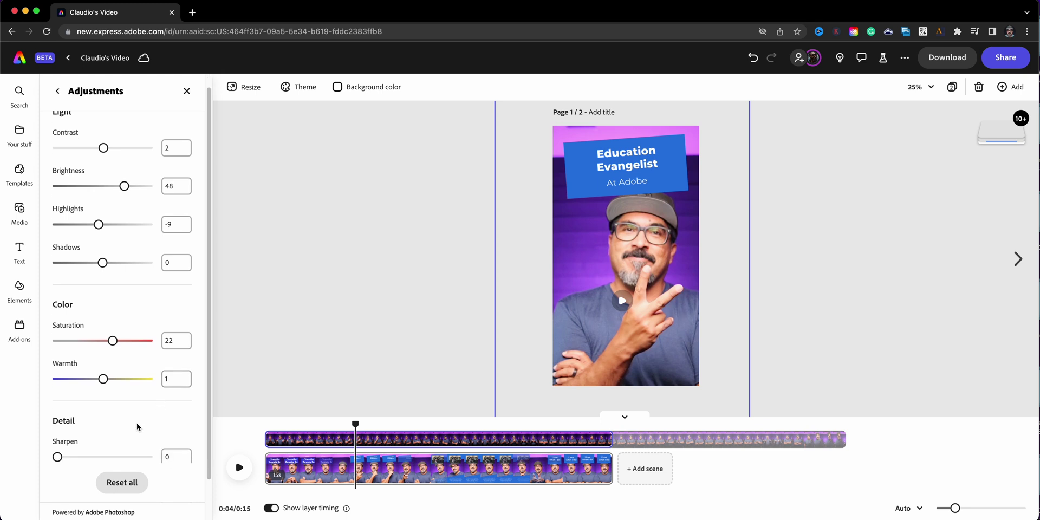
click(115, 481)
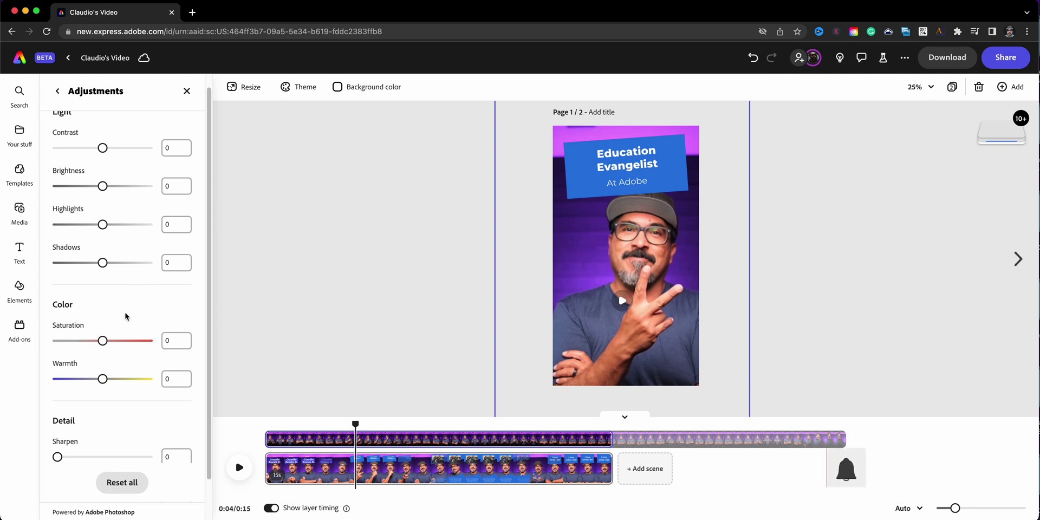
drag(103, 340, 91, 374)
drag(102, 379, 98, 379)
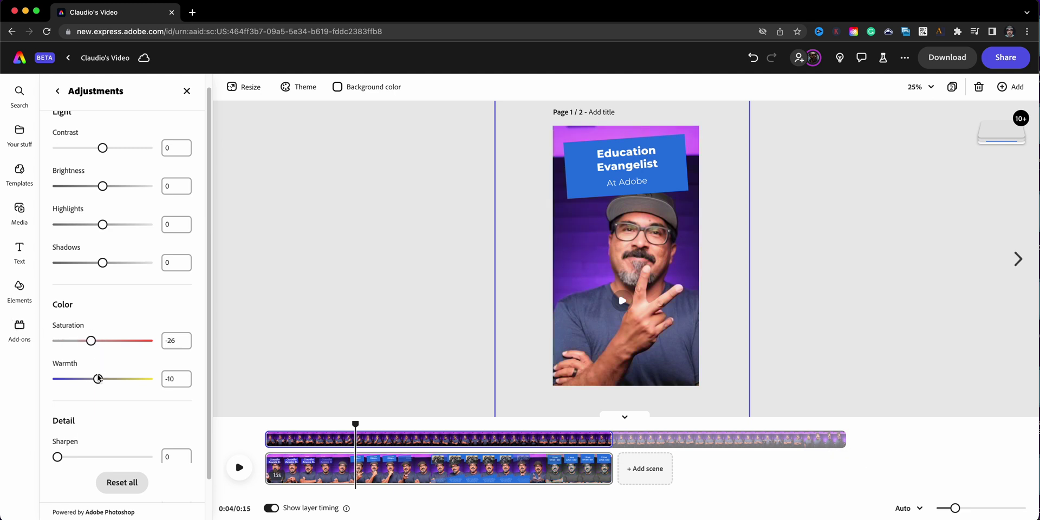
drag(104, 268, 80, 262)
drag(102, 186, 97, 186)
drag(102, 148, 91, 145)
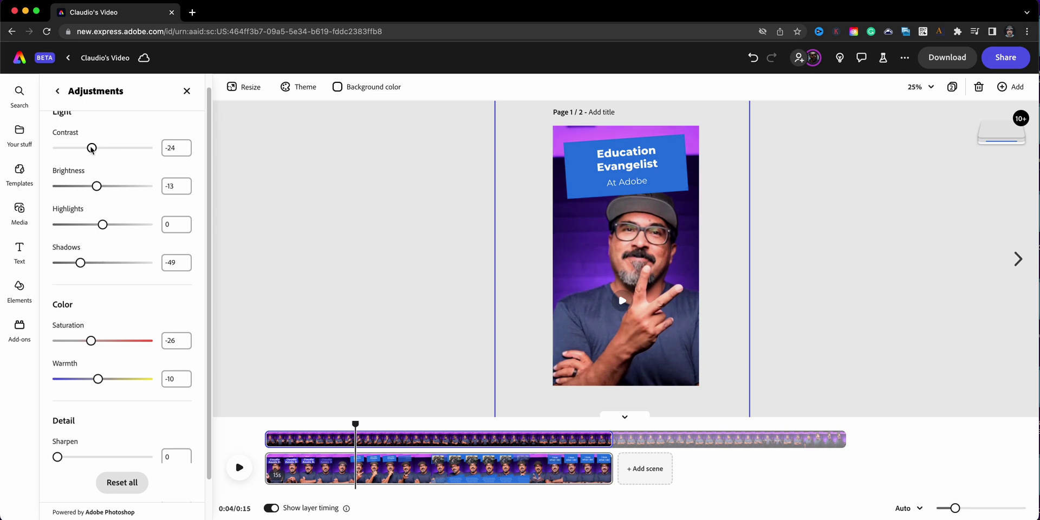
scroll(137, 223, up, 1)
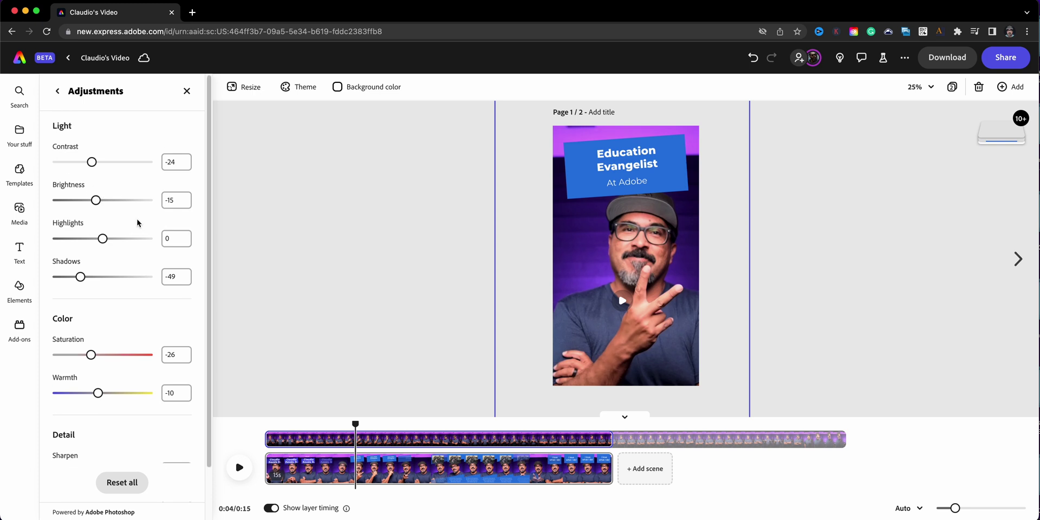
click(187, 90)
drag(186, 426, 91, 426)
click(66, 468)
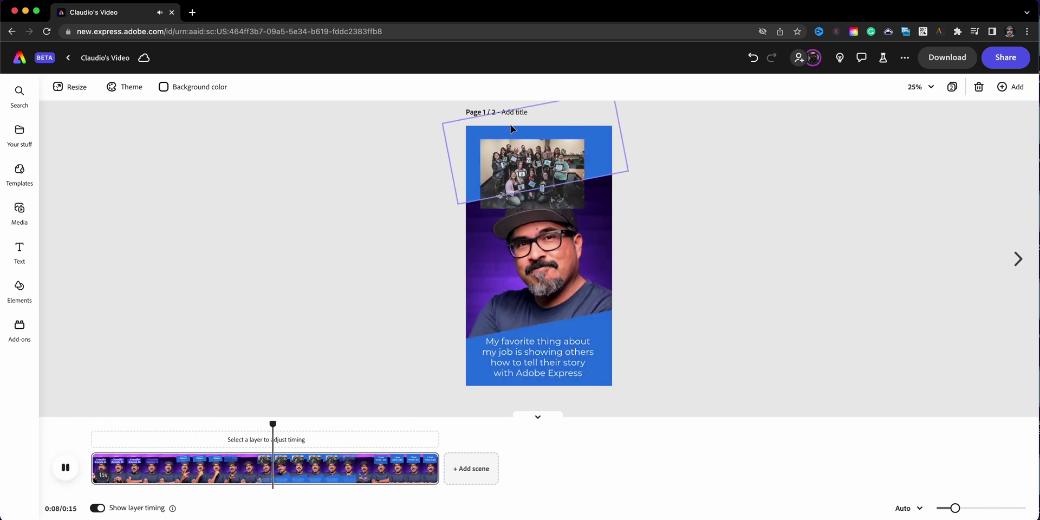
click(180, 409)
drag(180, 409, 91, 410)
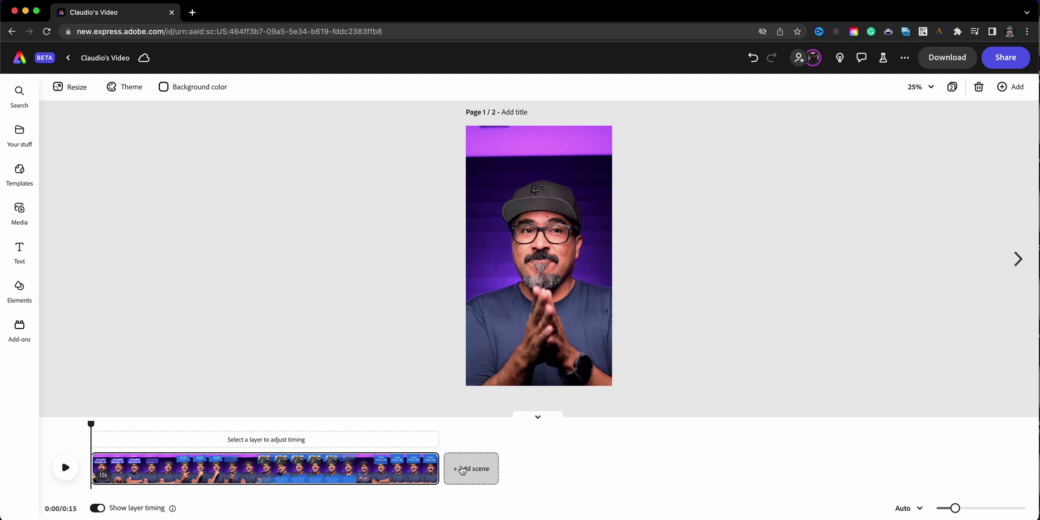
click(965, 61)
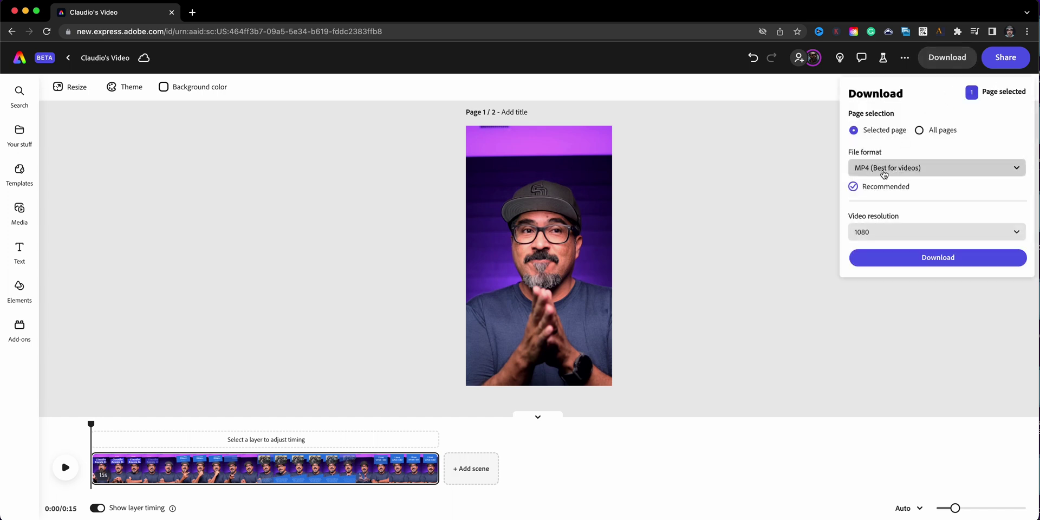
Keep the export at MP4 with 1080 resolution and start the download
click(892, 237)
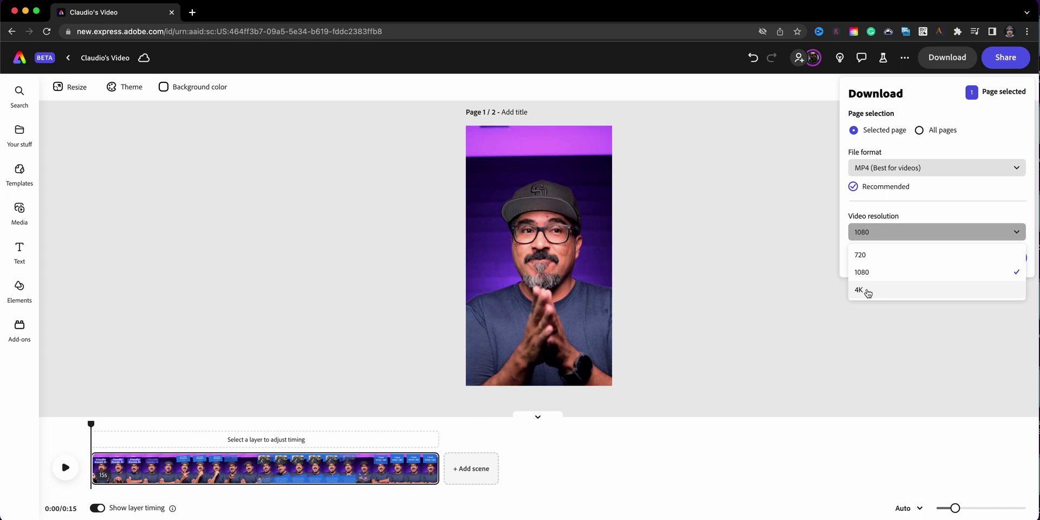
click(867, 272)
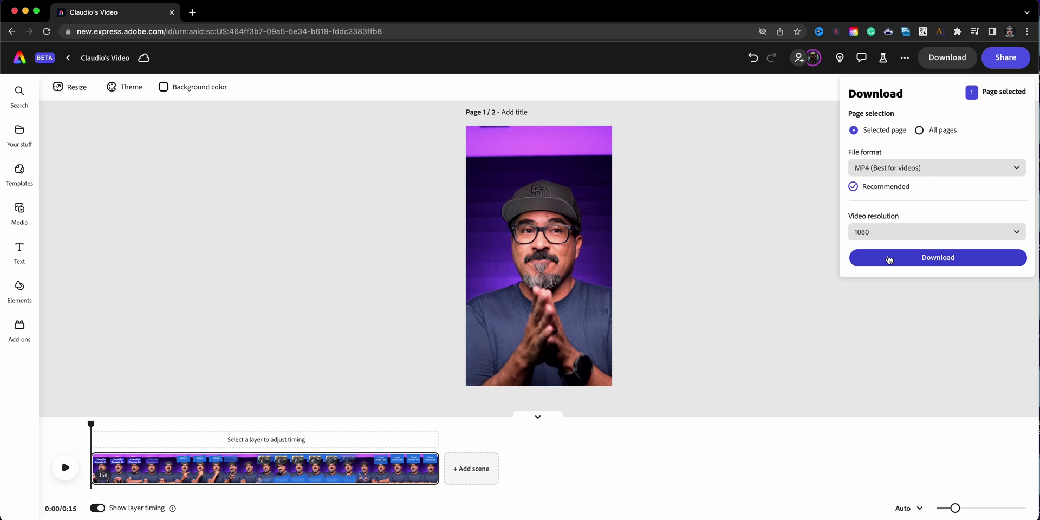
click(971, 268)
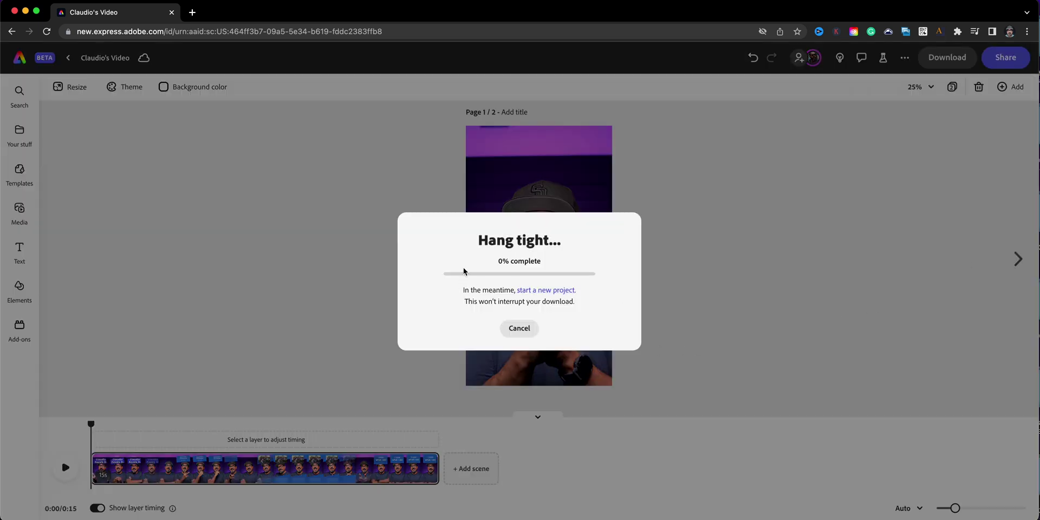